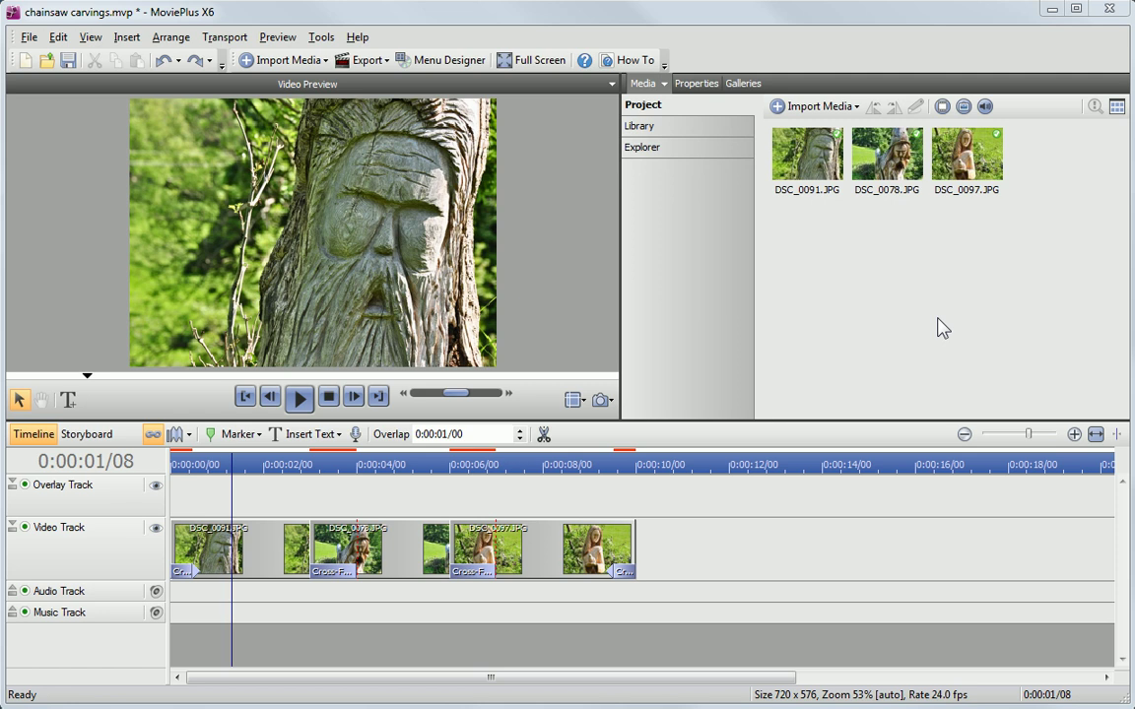
Step: Name the photo clips 'The Green Man', 'The Wizard' and 'The Angel', then select all three
click(279, 554)
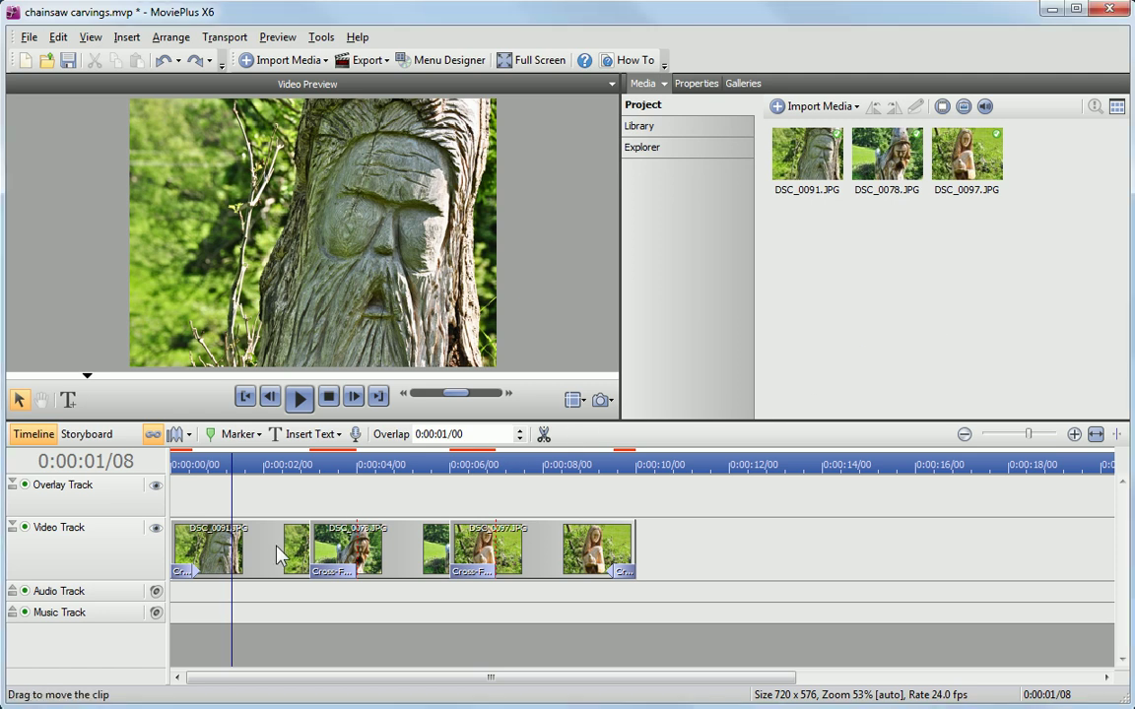
click(279, 555)
click(887, 110)
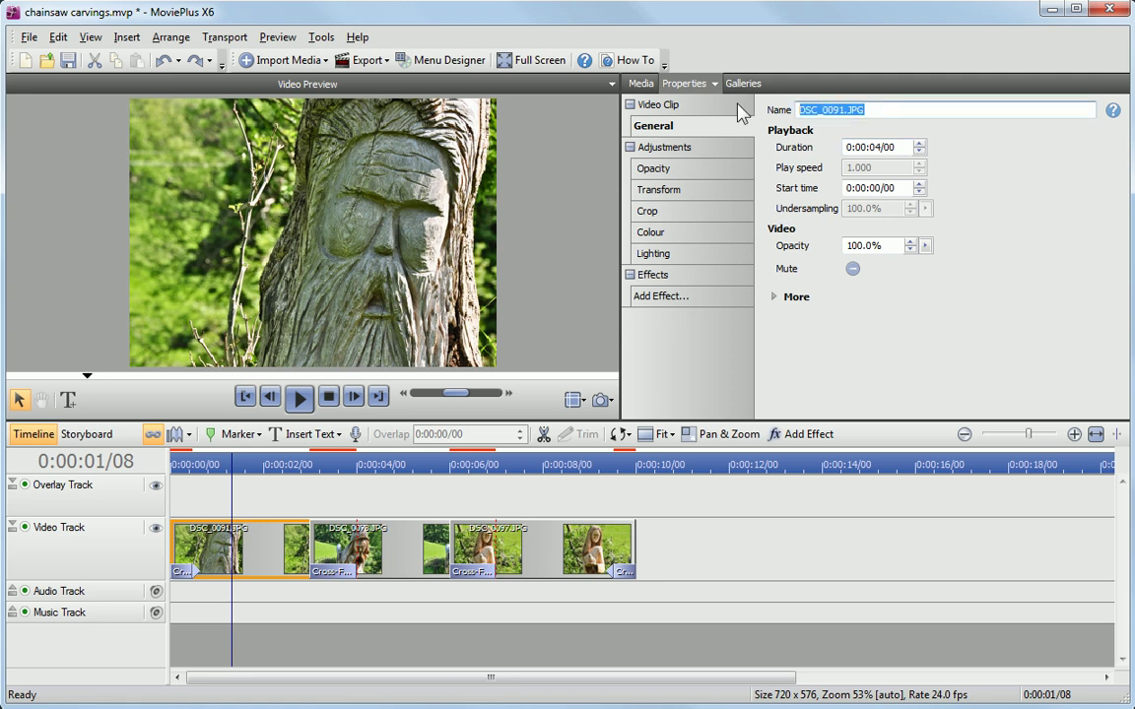
text(The Green Man)
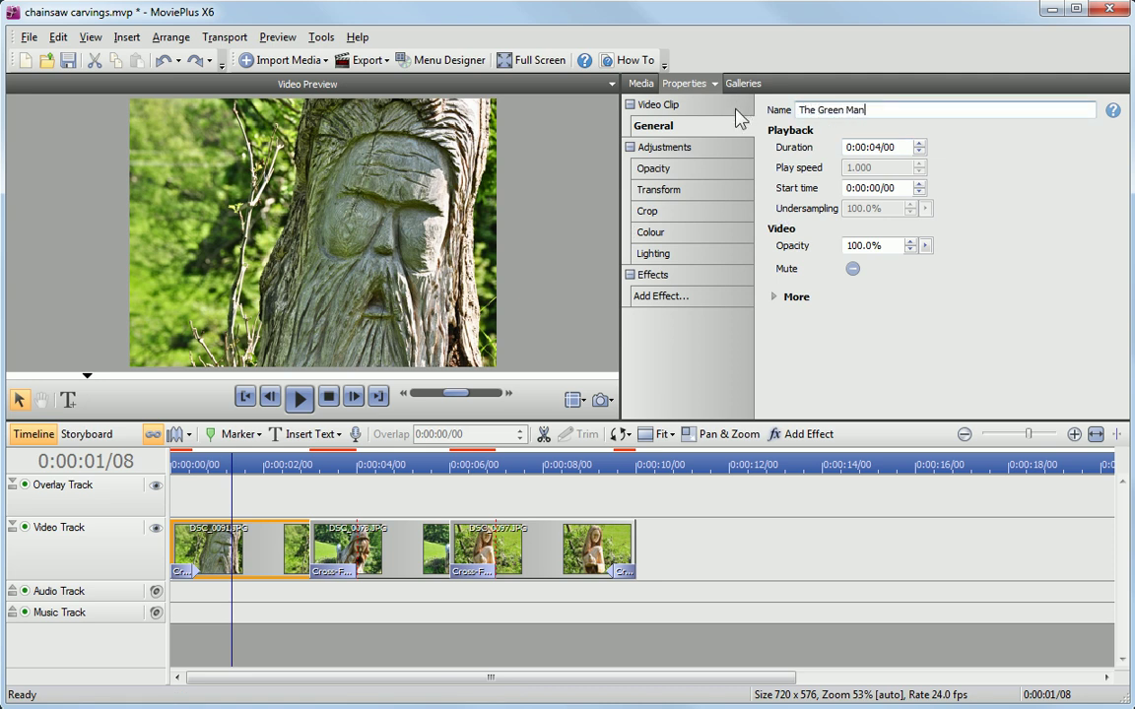
click(361, 562)
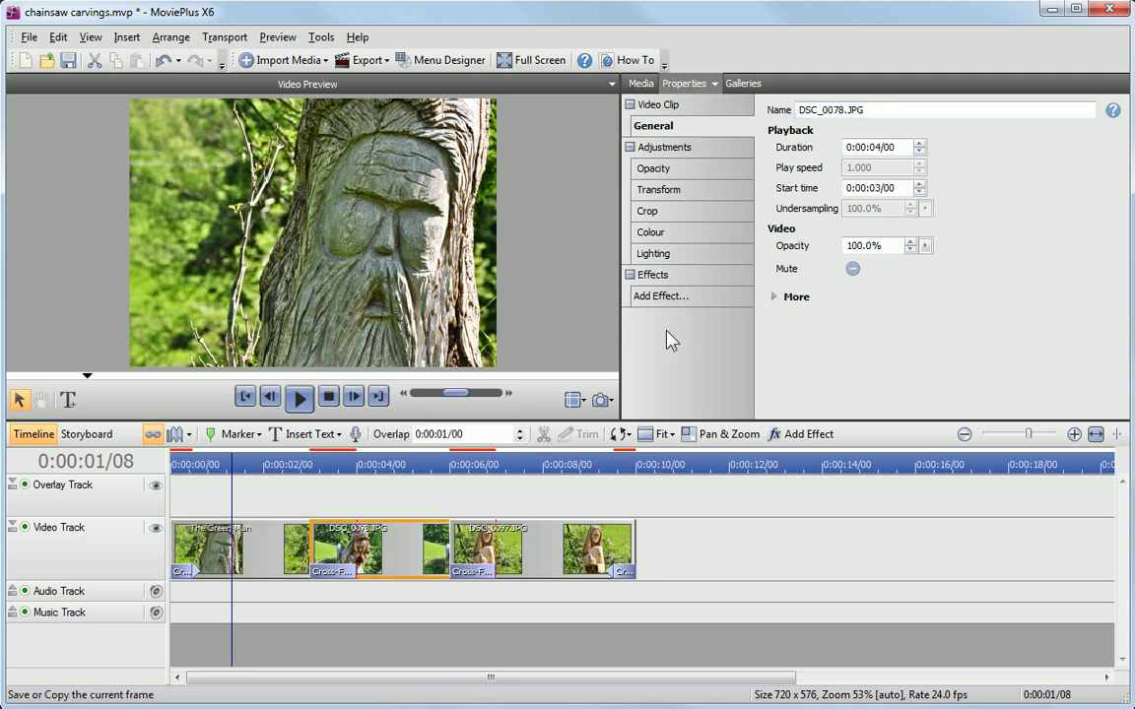
click(900, 110)
text(The Wizard)
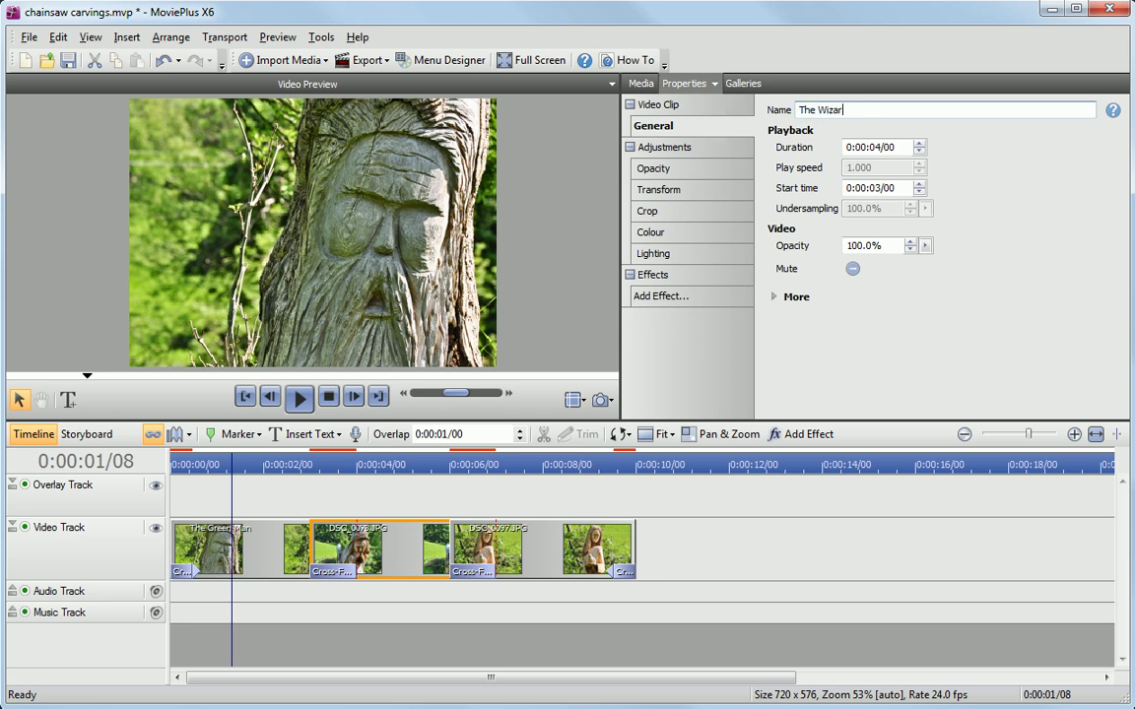
click(522, 547)
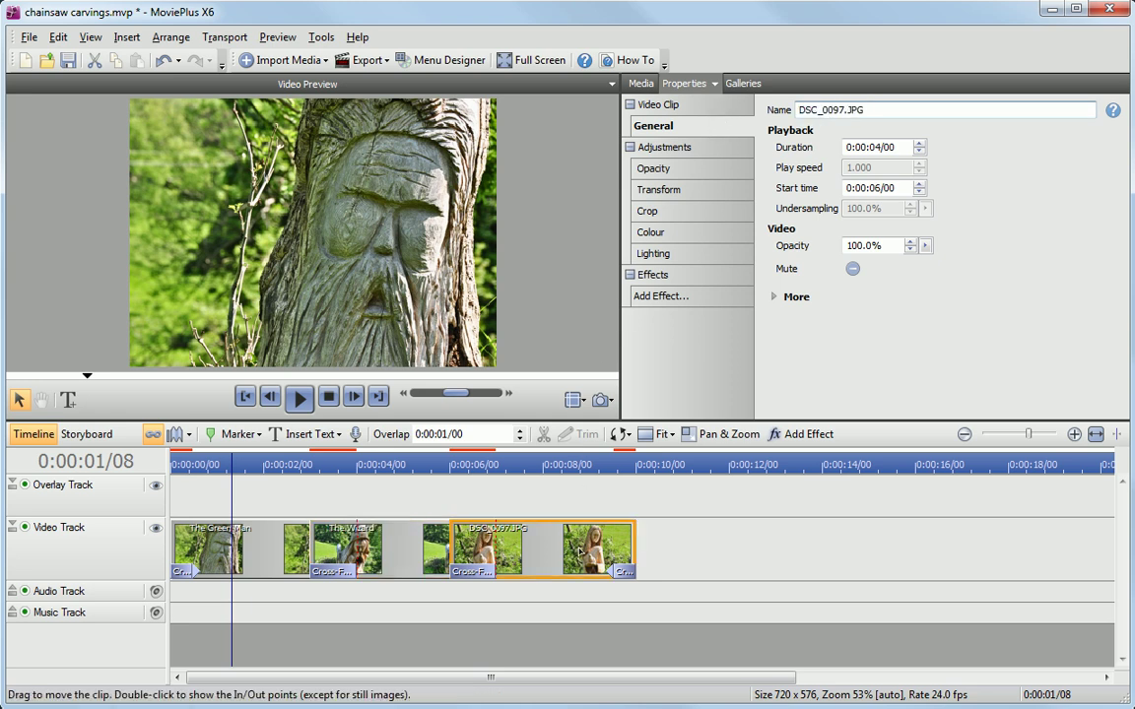
click(888, 111)
text(The)
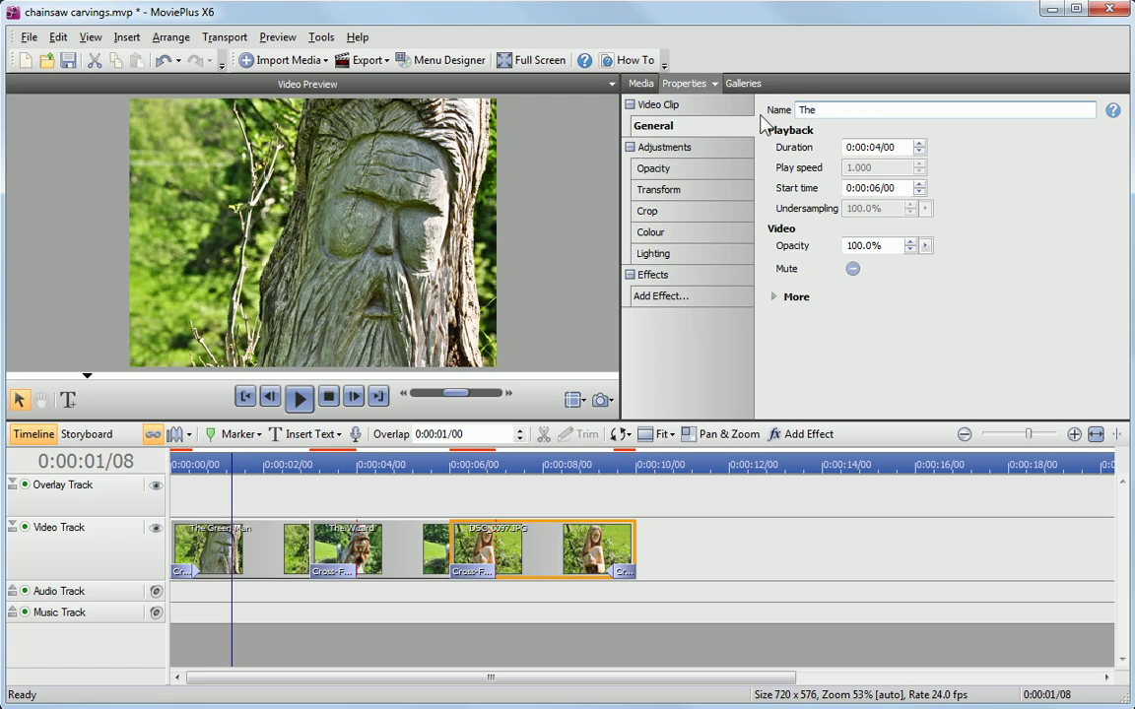
text( Angel)
drag(715, 559, 274, 512)
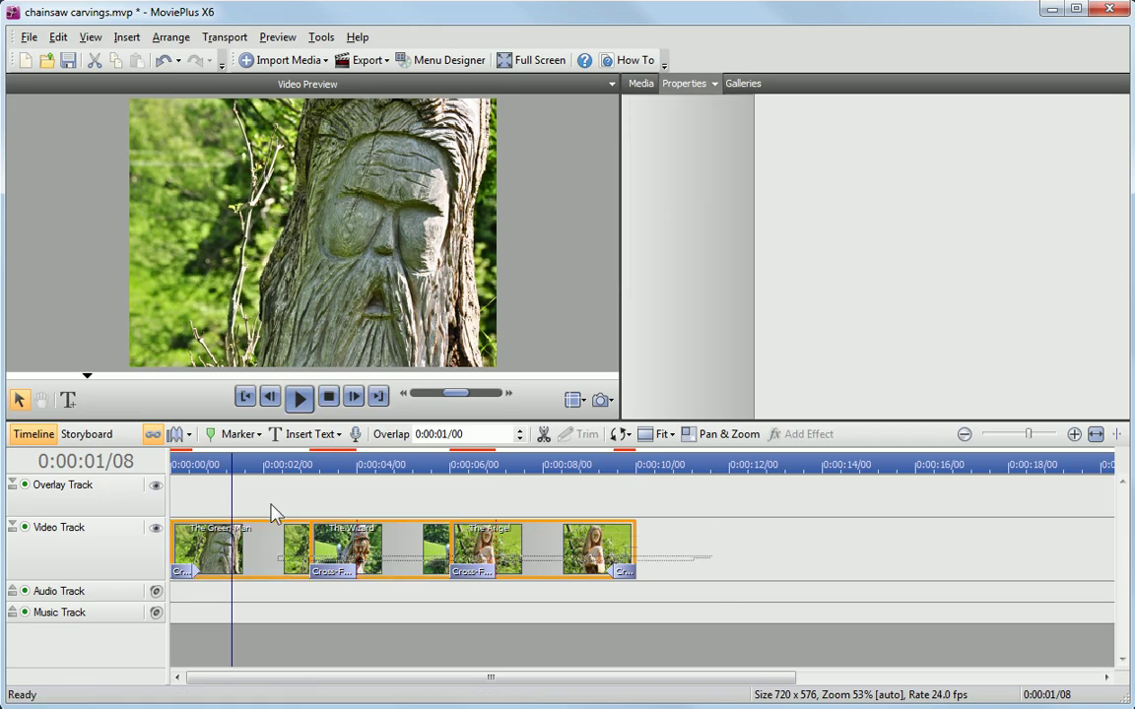
Step: Add a name caption to each photo, check The Wizard and The Angel captions, and select all three captions
click(69, 401)
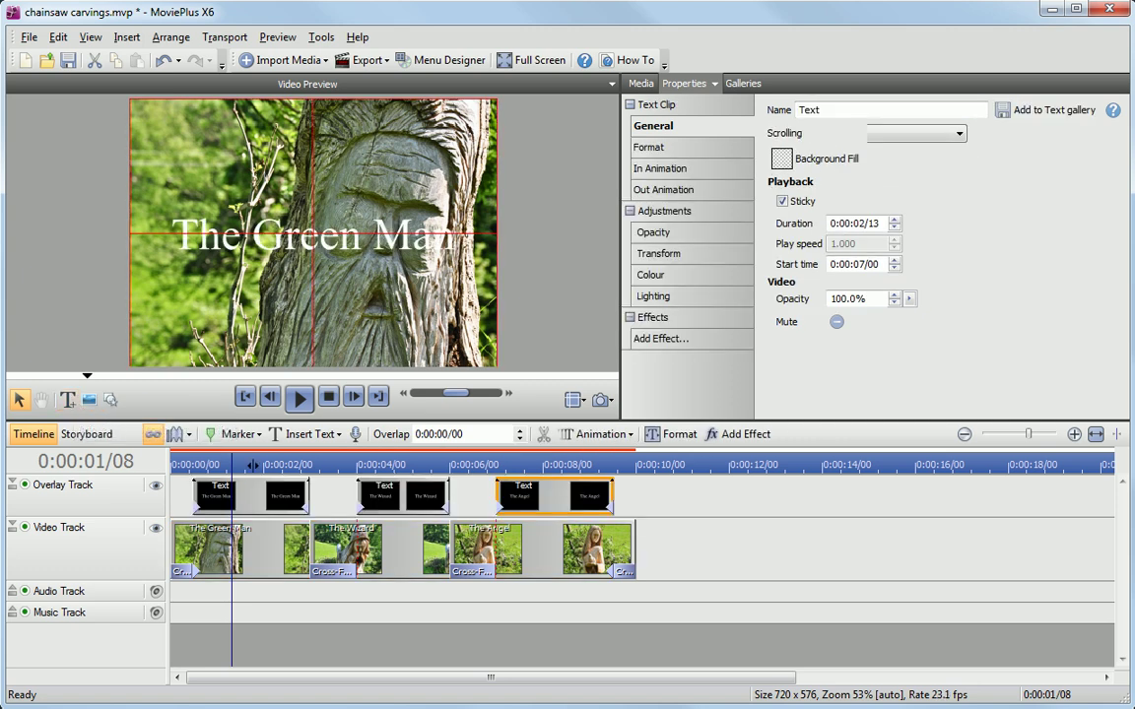
click(391, 463)
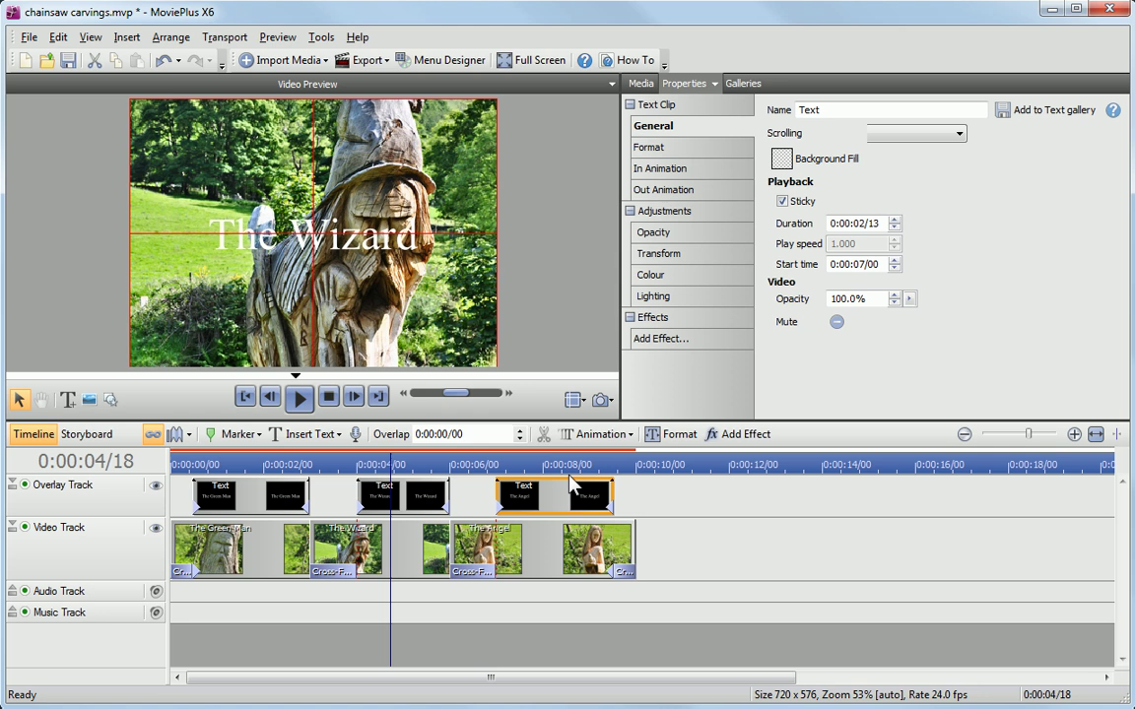
click(579, 464)
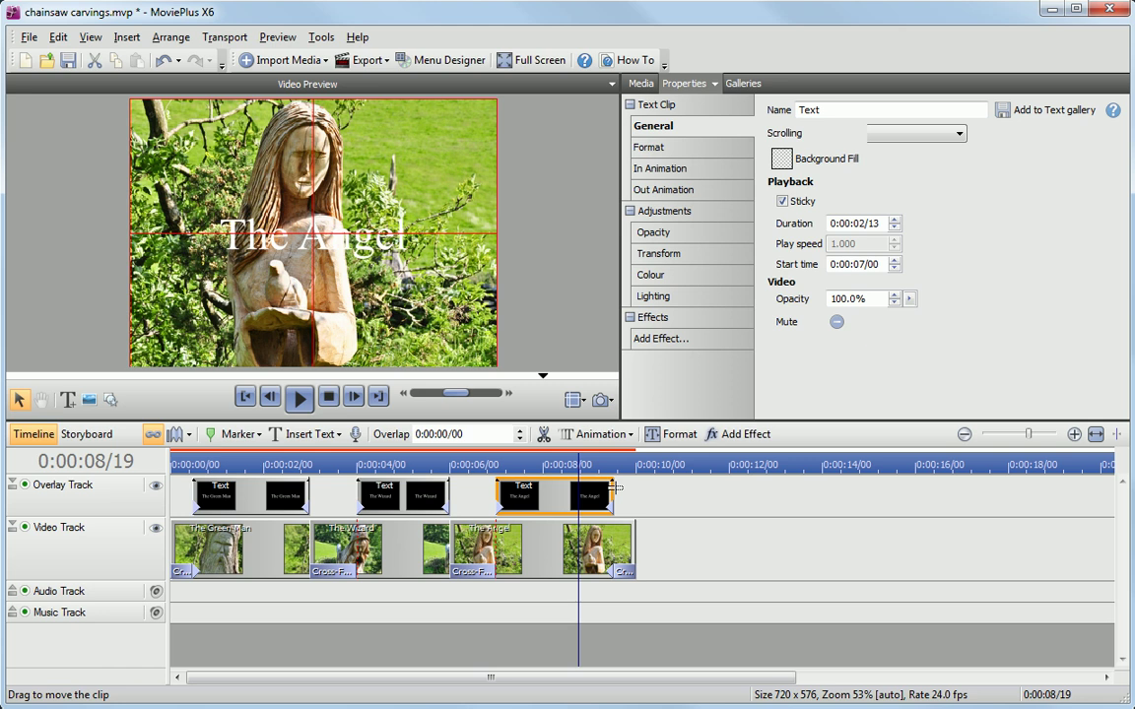
drag(655, 479, 223, 481)
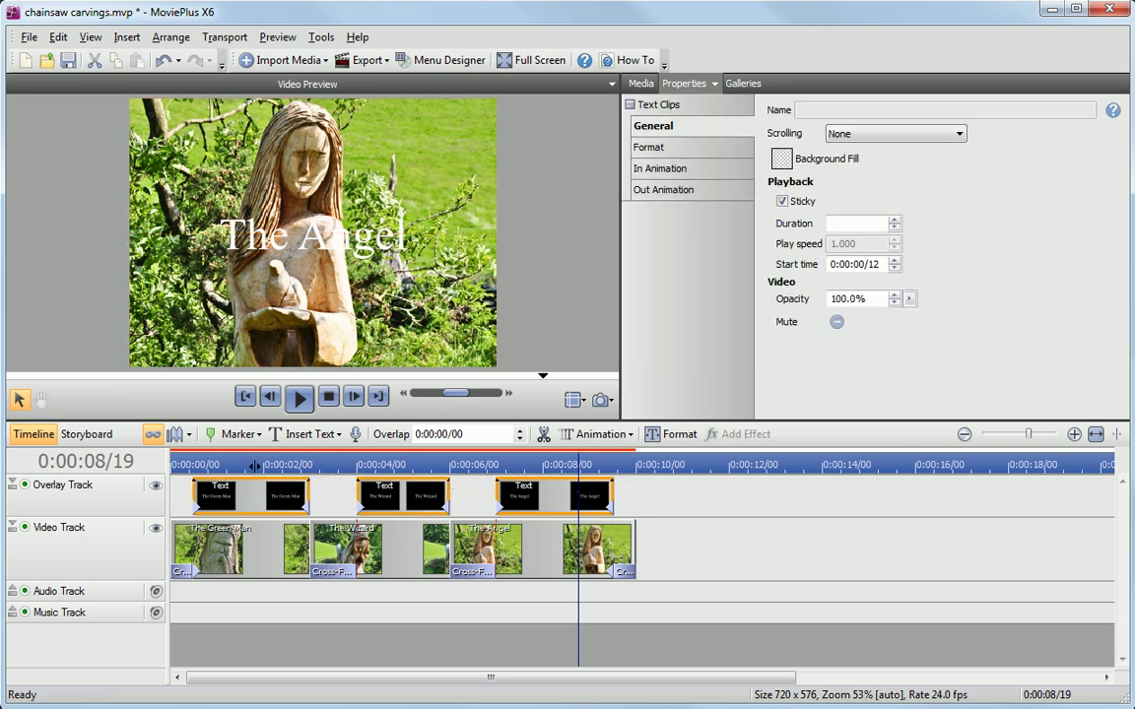
Step: Format the captions with a Troutkings BTN style, switch them to plain white, and set 48 pt
click(651, 147)
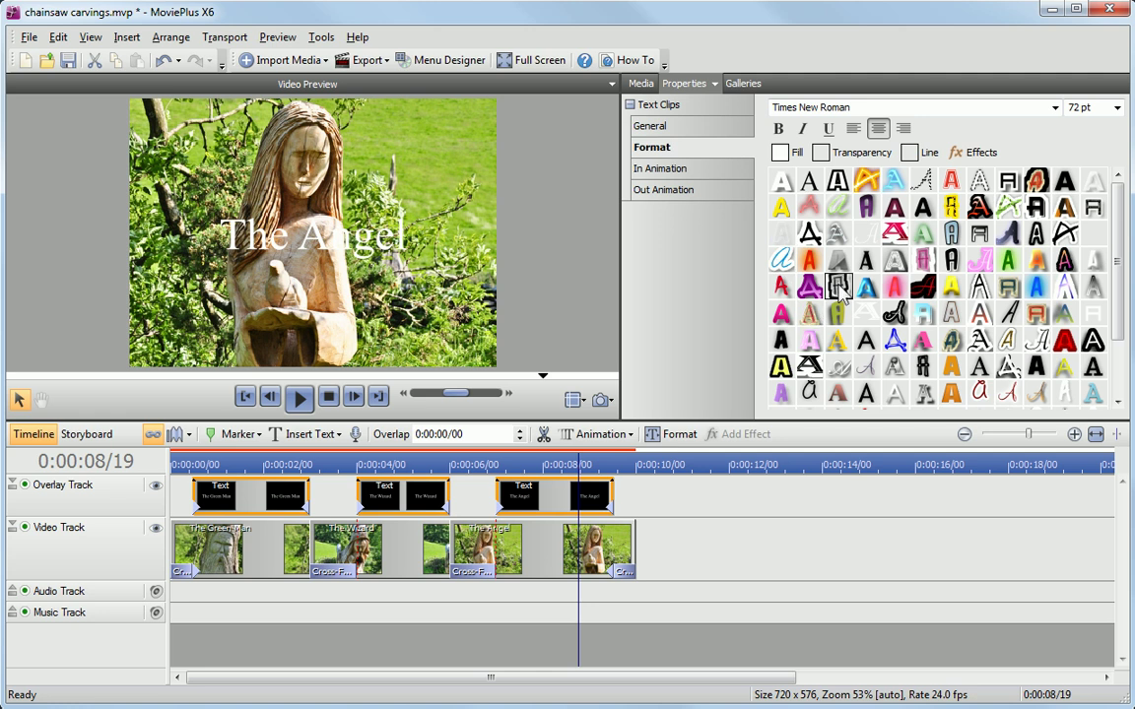
click(837, 285)
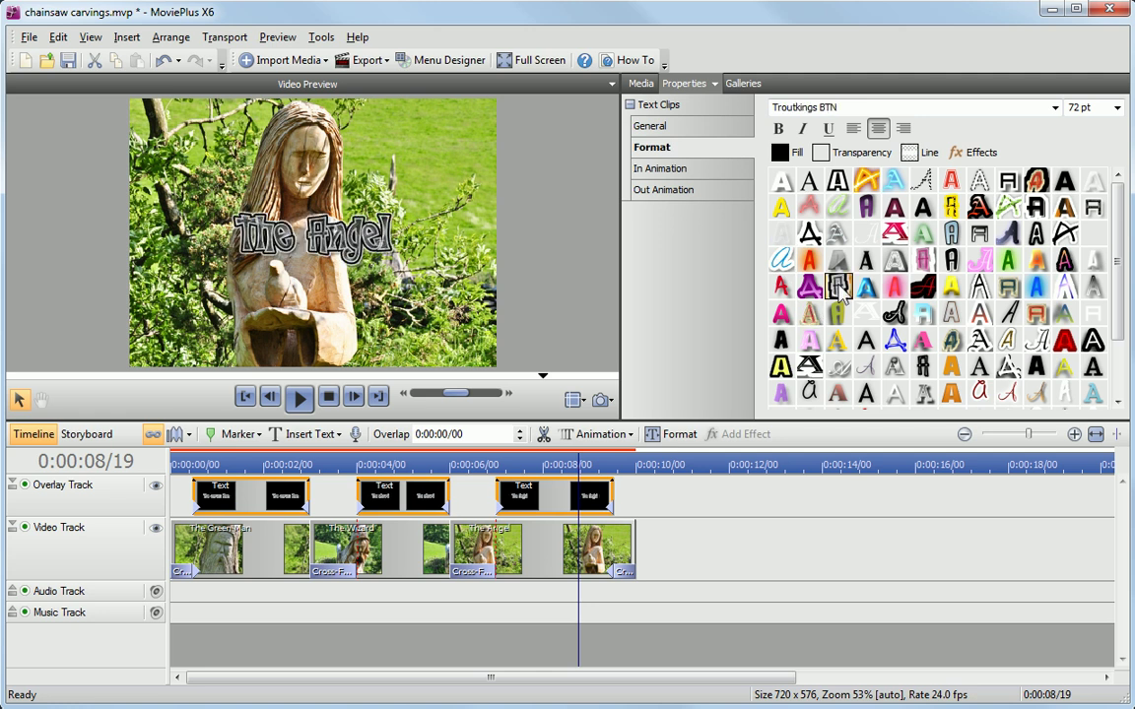
click(922, 366)
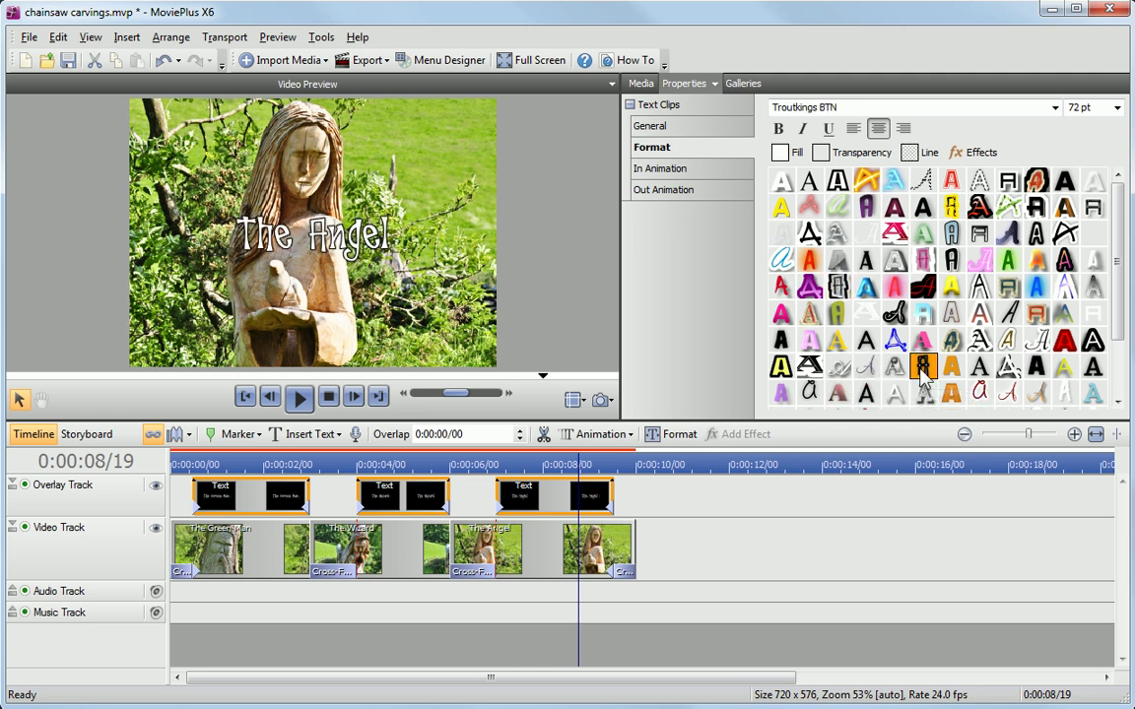
click(1074, 107)
click(1116, 107)
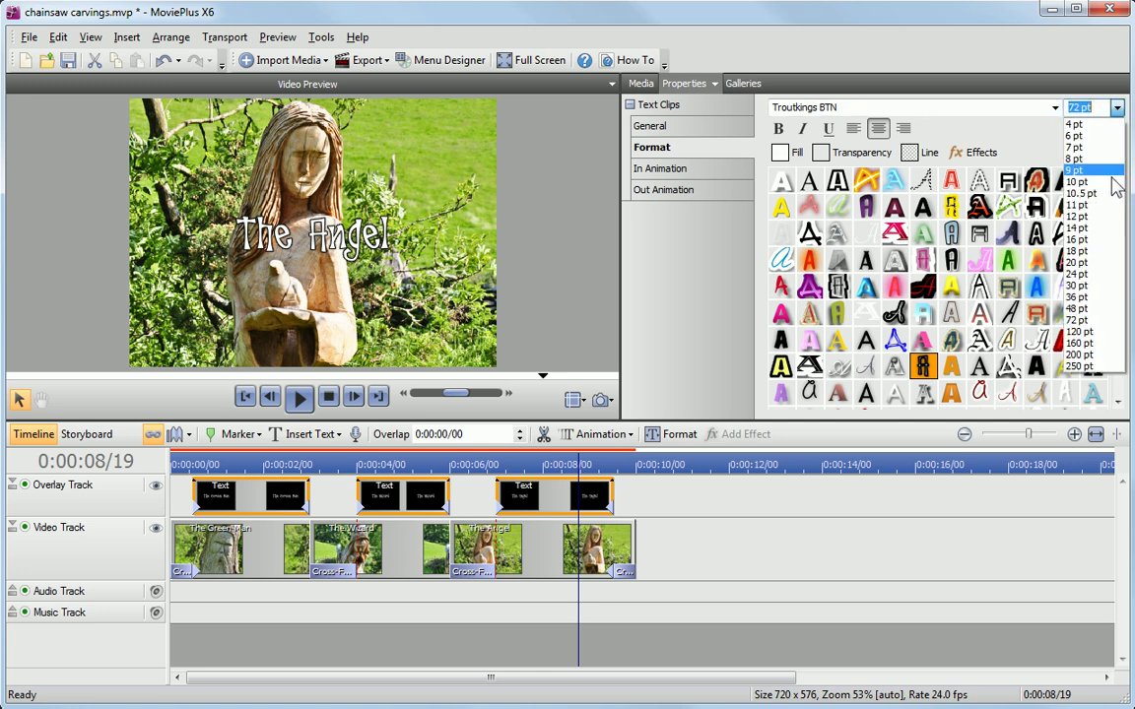
click(1104, 323)
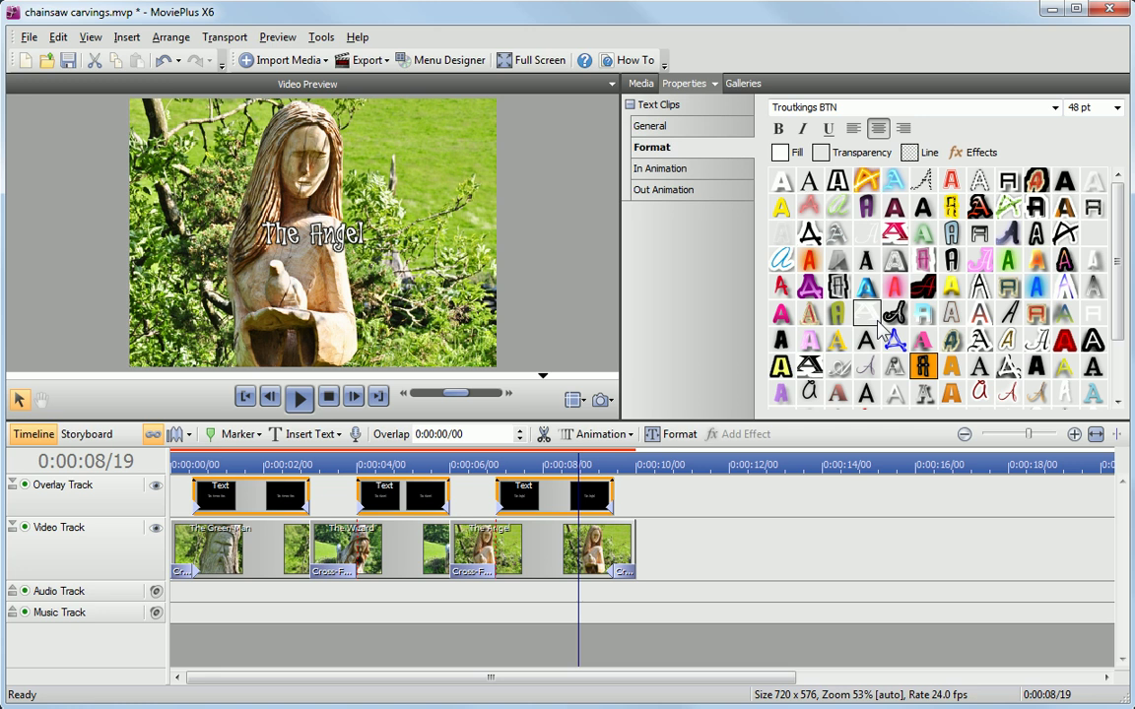
click(406, 463)
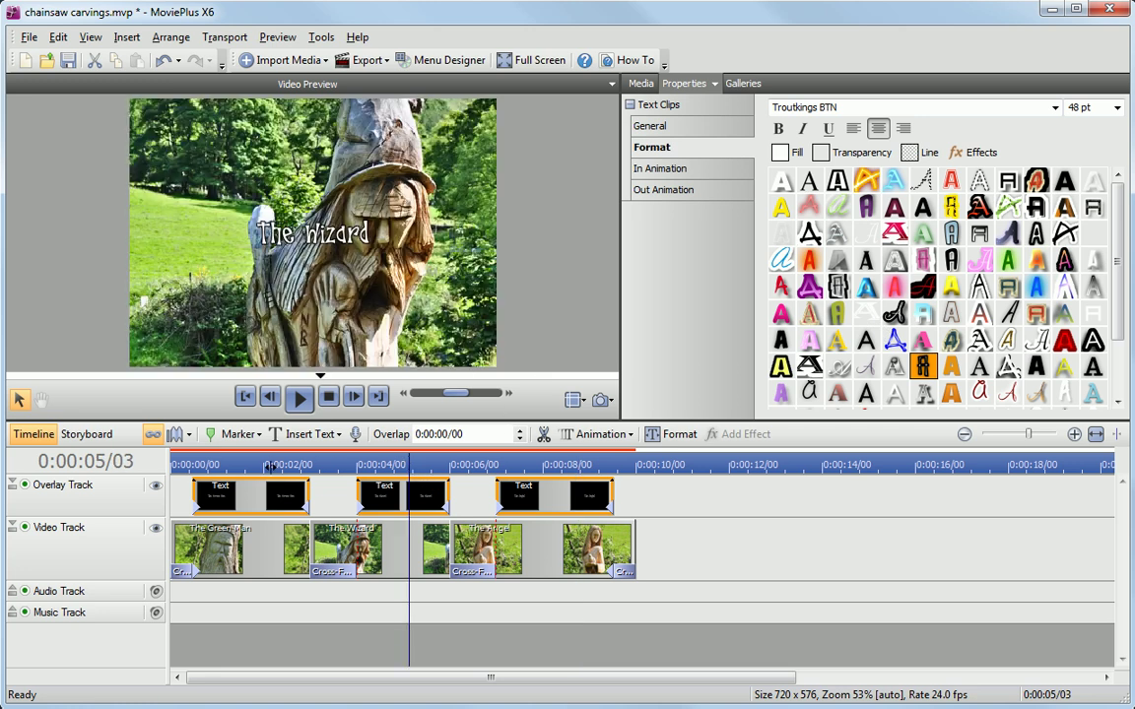
click(270, 463)
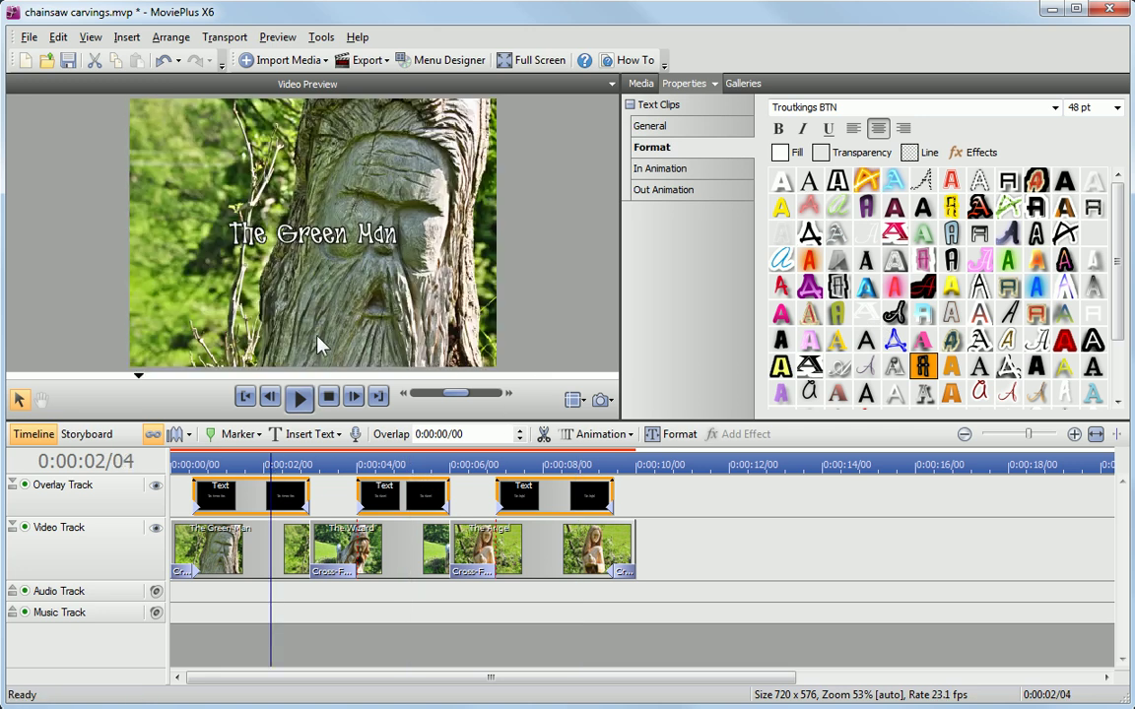
Step: Move guides near the right and bottom edges and drag The Green Man caption to the lower right
click(291, 495)
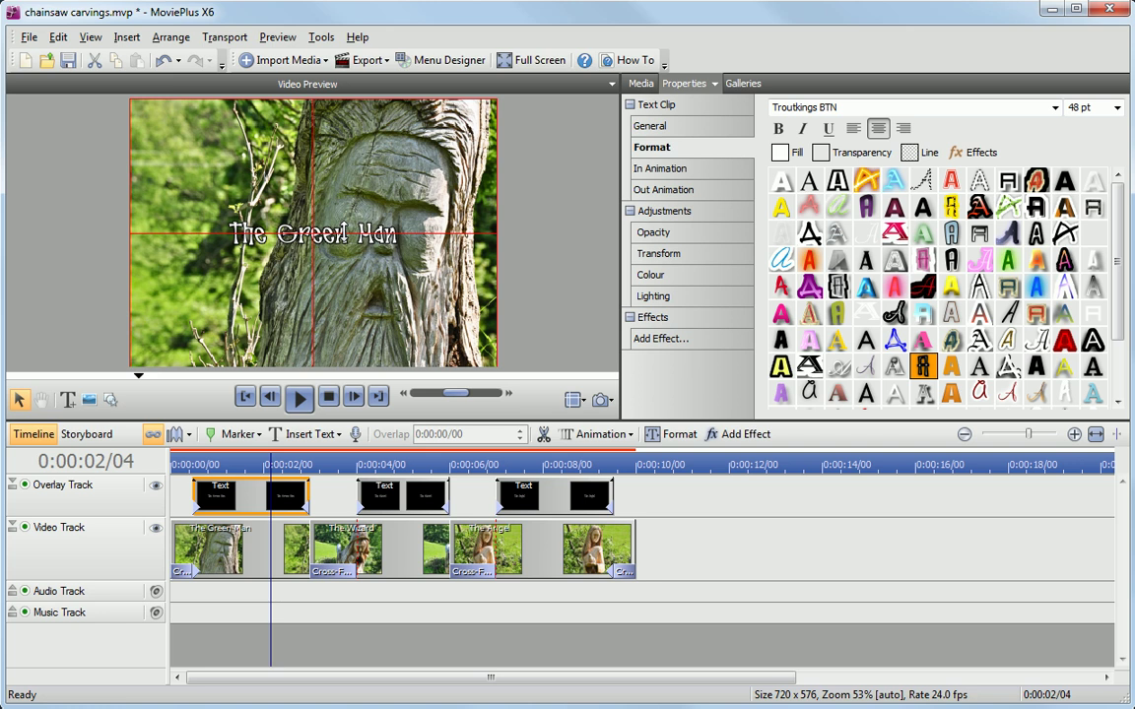
drag(313, 197, 456, 191)
drag(394, 234, 419, 337)
click(310, 221)
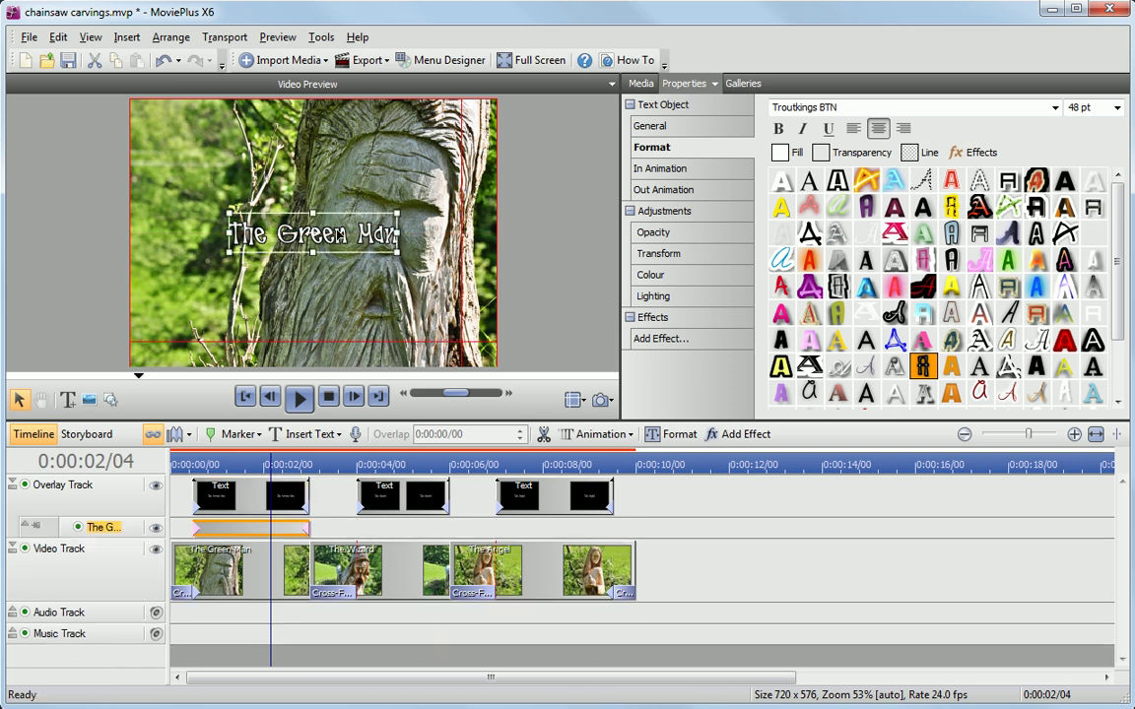
drag(311, 233, 374, 322)
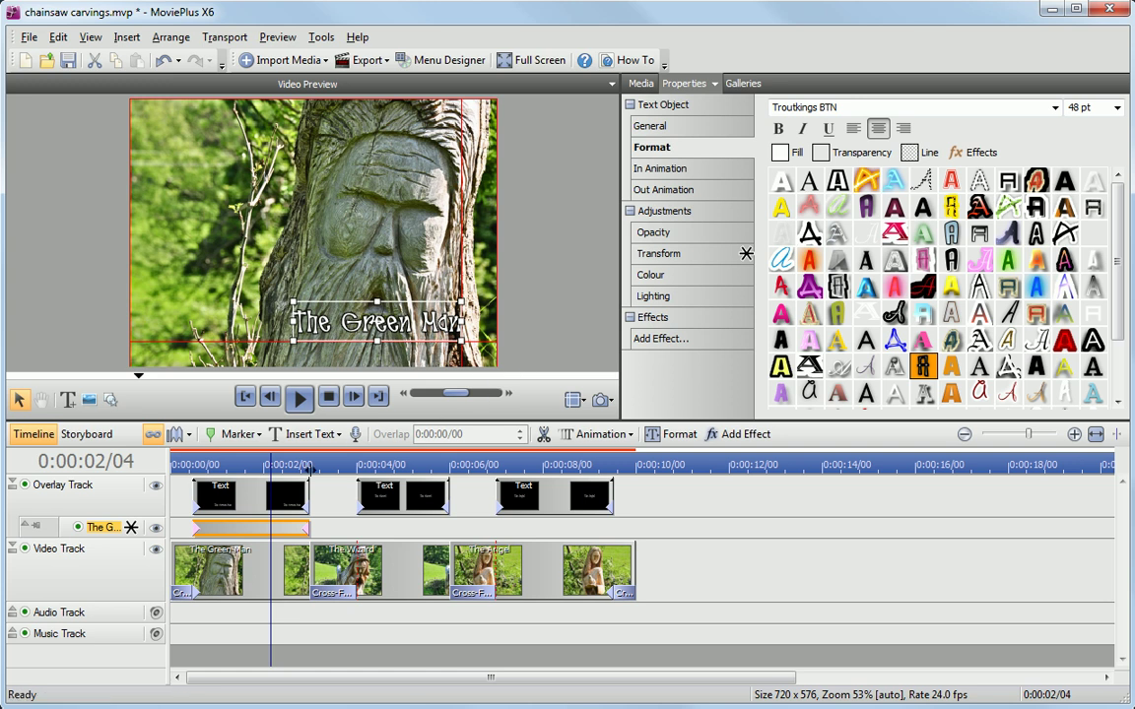
Step: Make The Green Man caption the default text template and apply it to The Wizard and The Angel
right_click(294, 504)
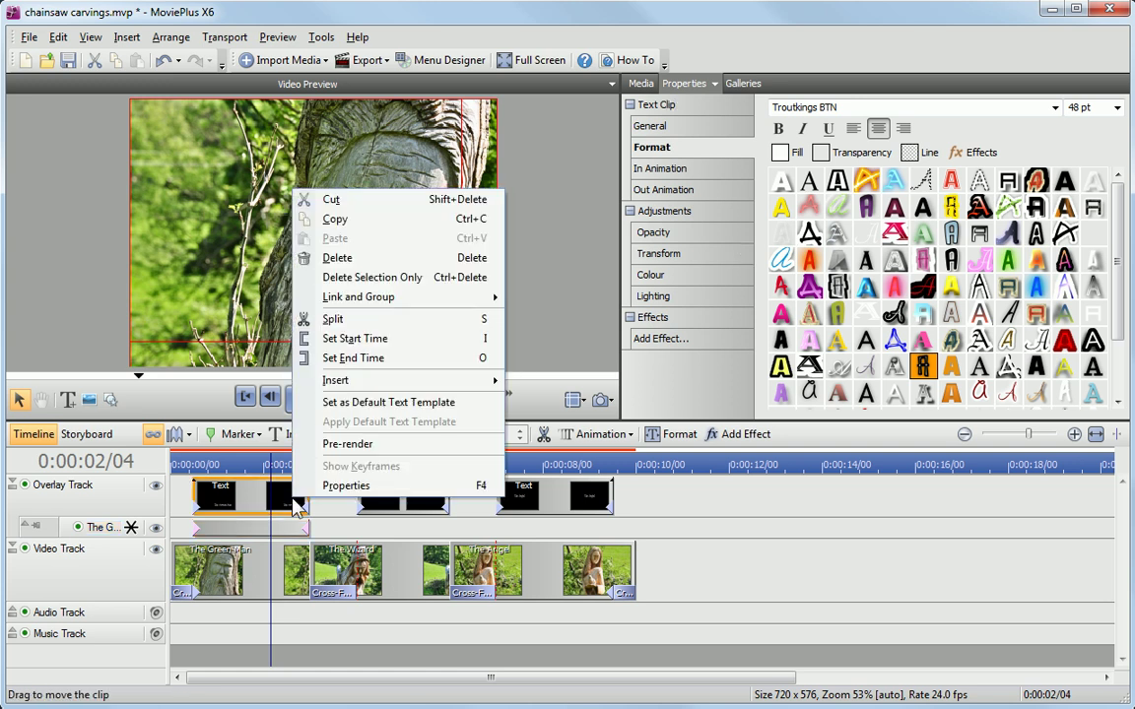
click(370, 403)
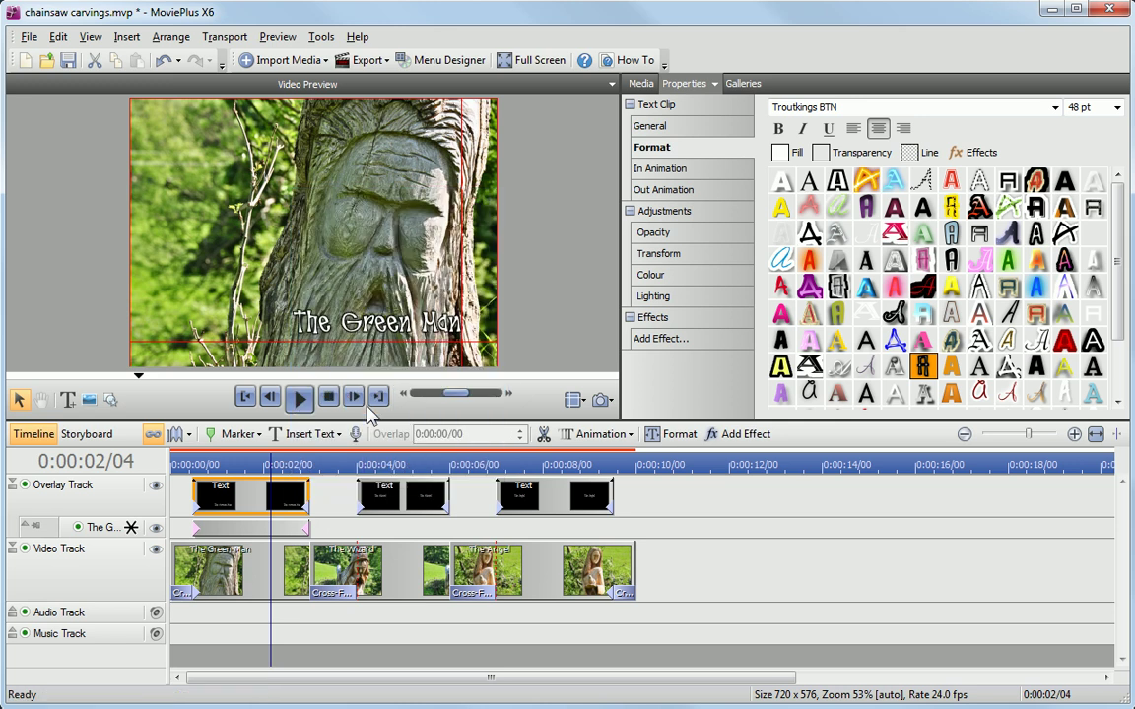
drag(633, 519, 403, 512)
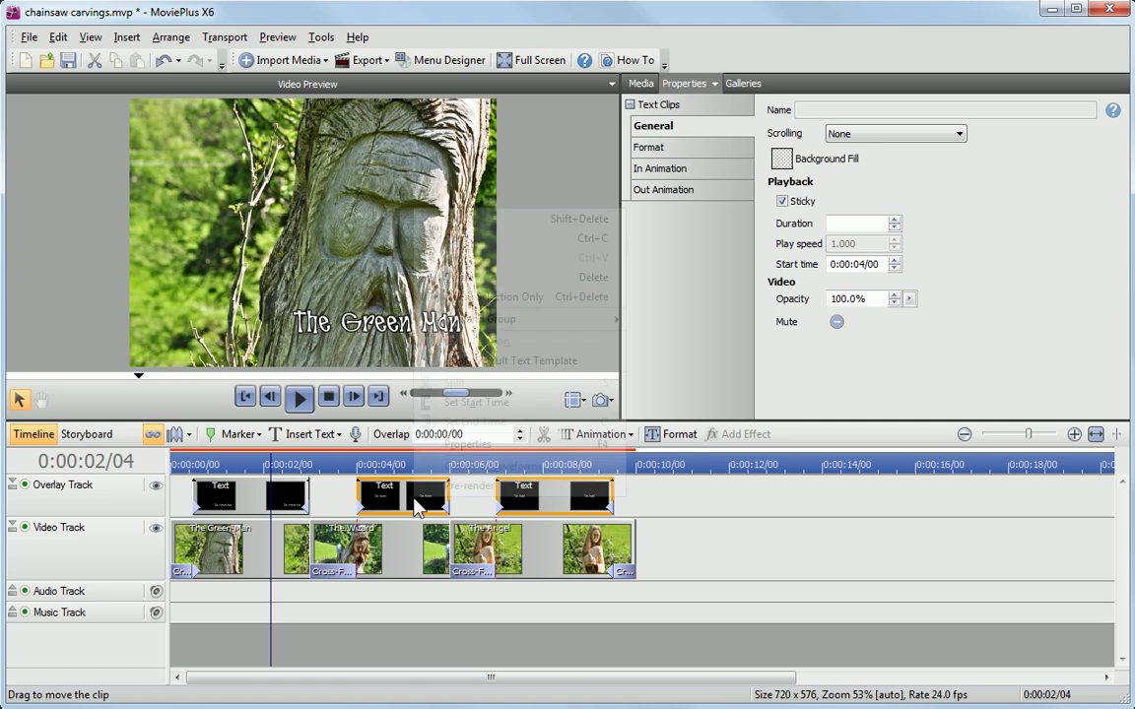
right_click(415, 503)
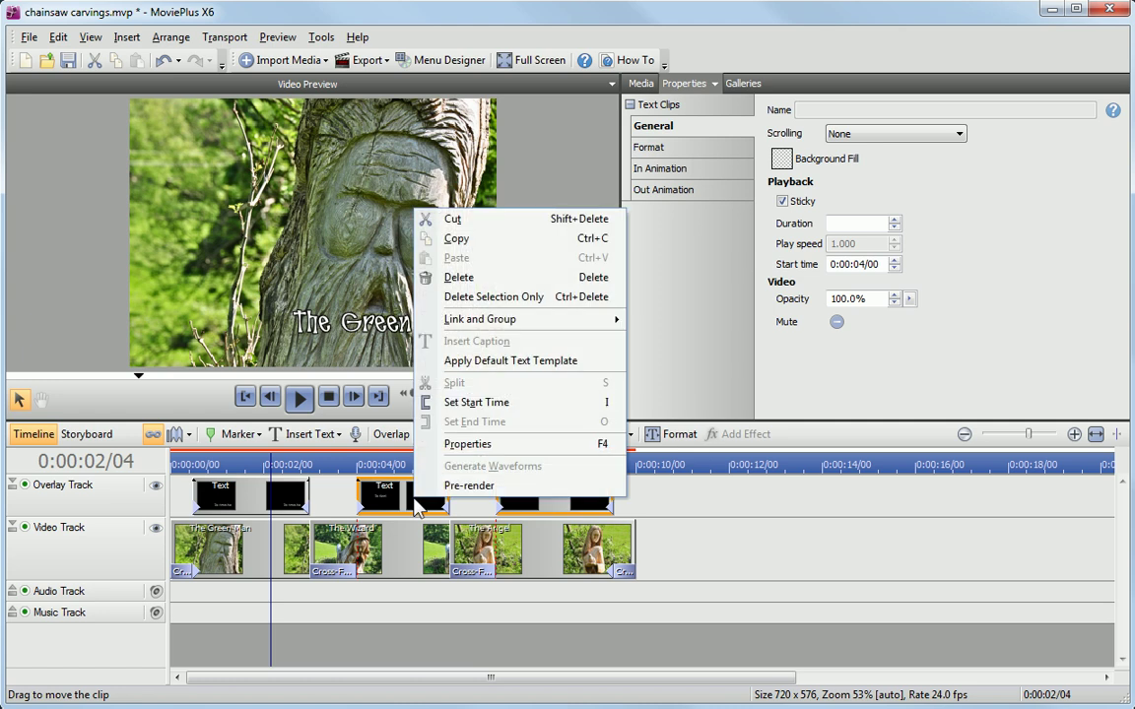
click(486, 364)
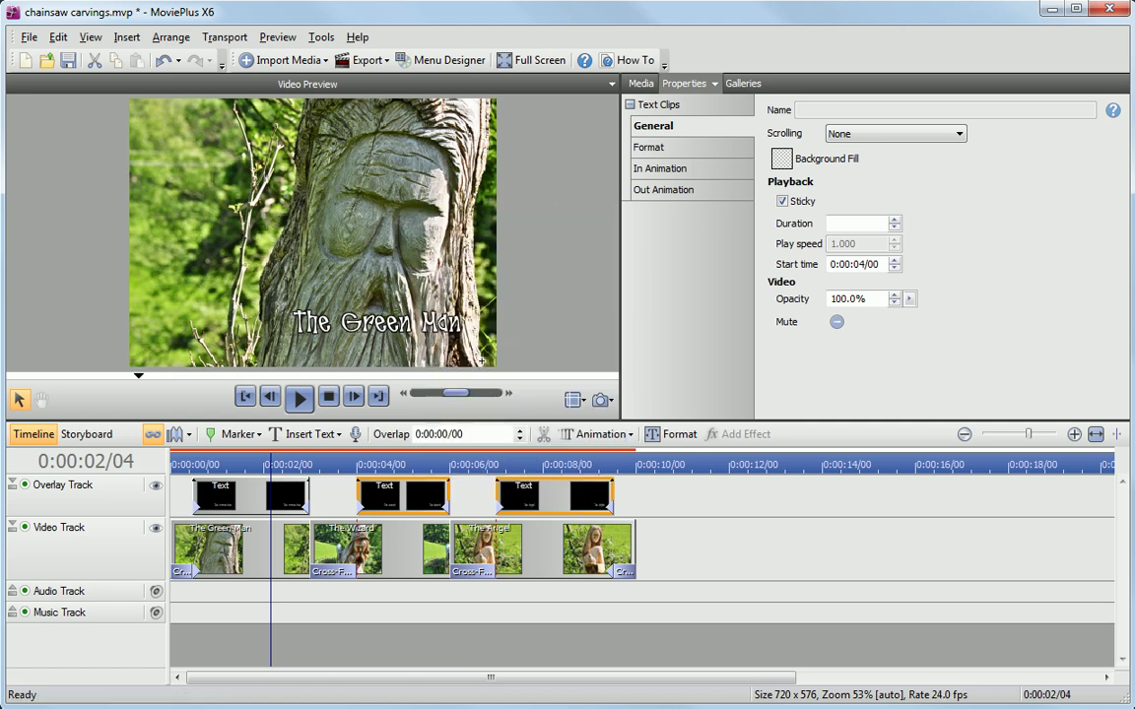
click(417, 465)
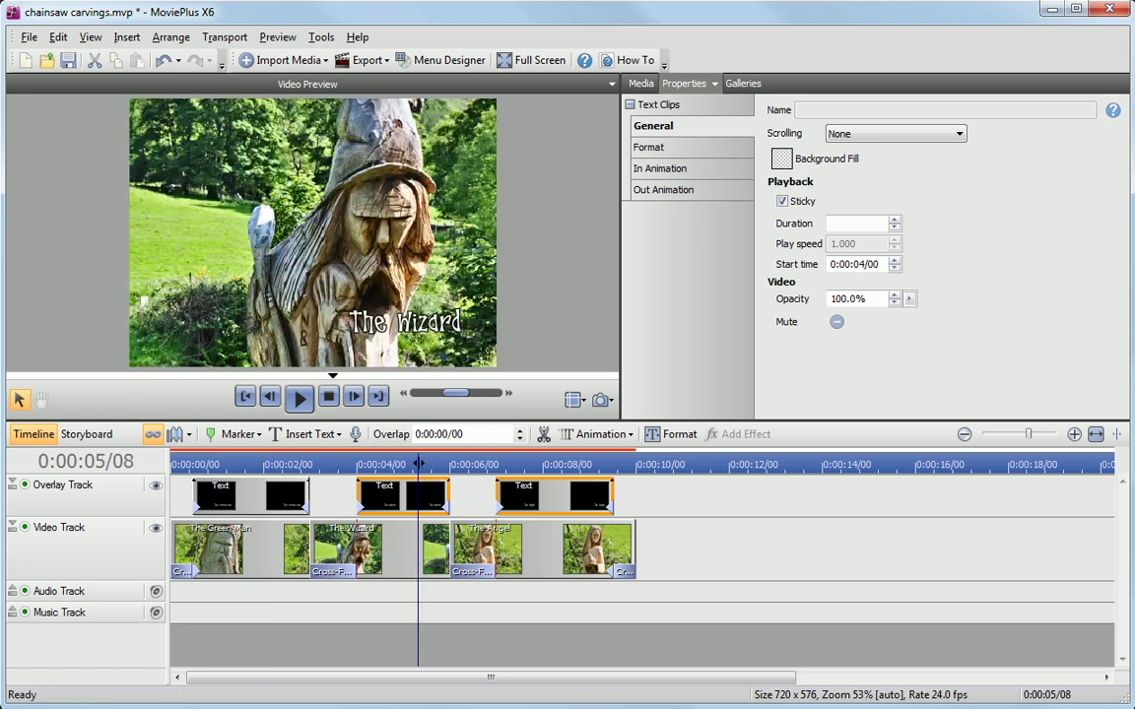
click(558, 463)
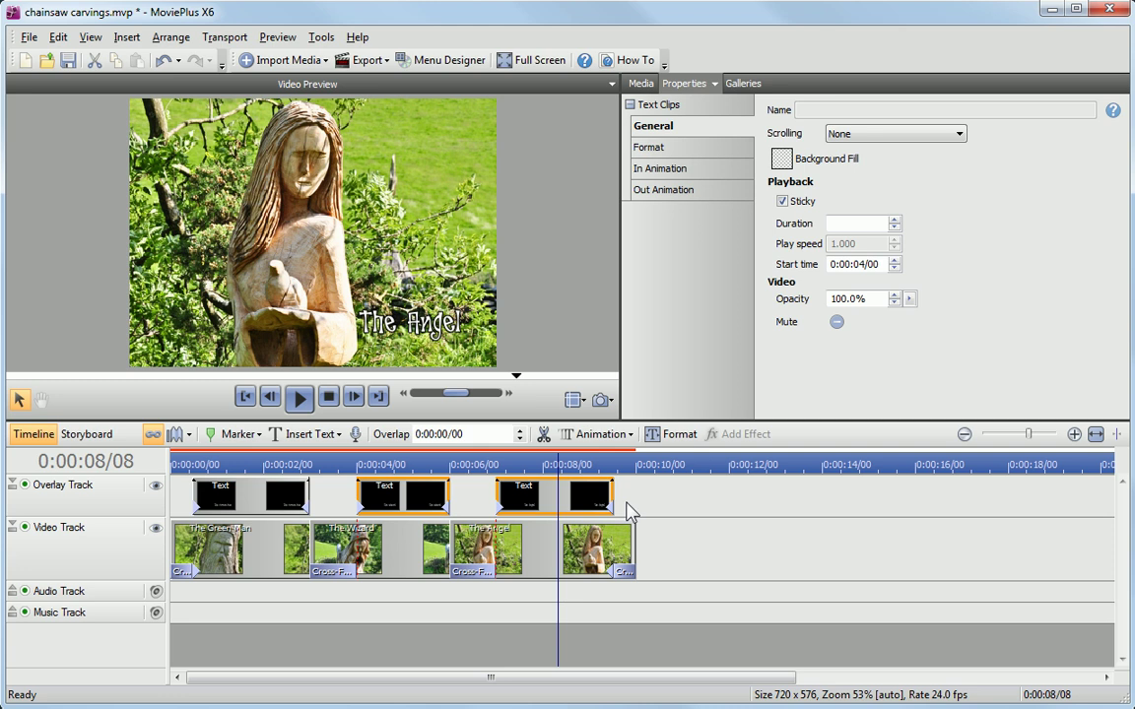
Step: Rewind to the start, turn on ripple editing, and target the Video Track for a new text clip
drag(219, 463, 163, 460)
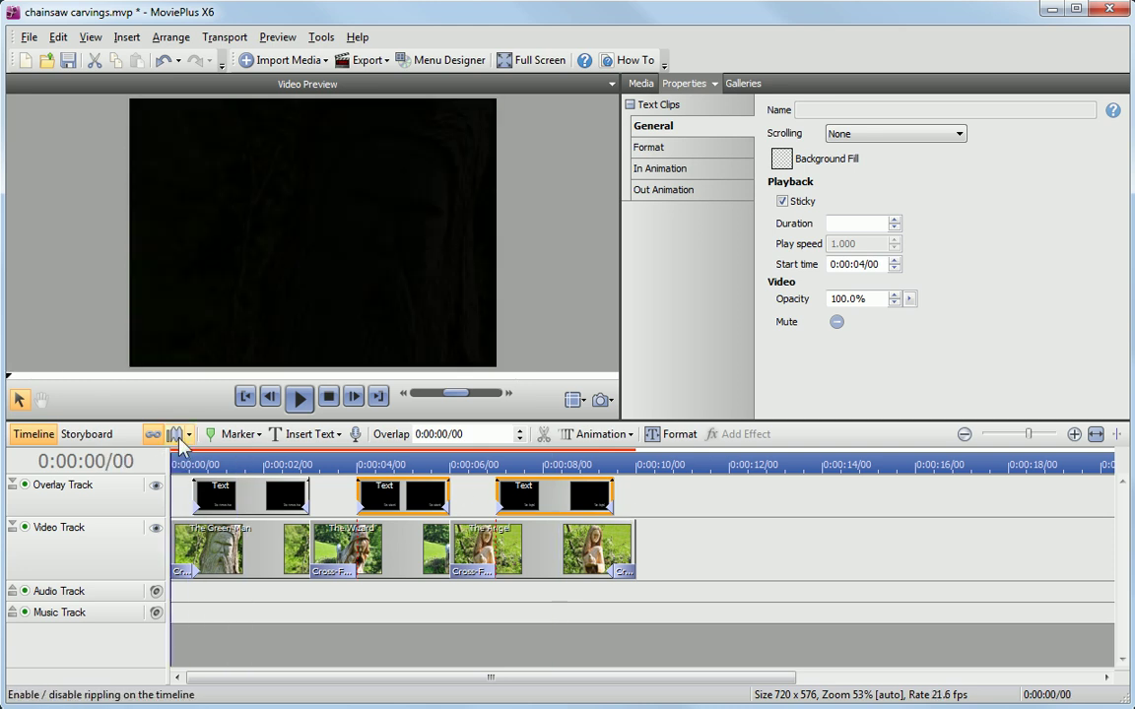
click(177, 437)
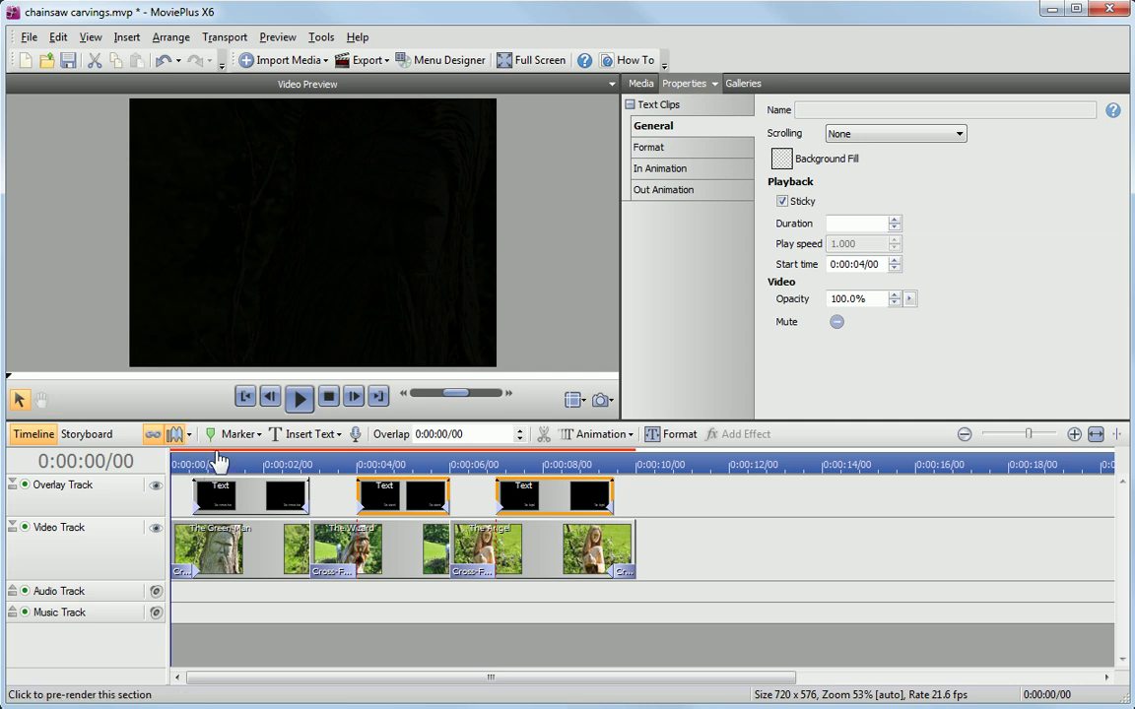
click(50, 529)
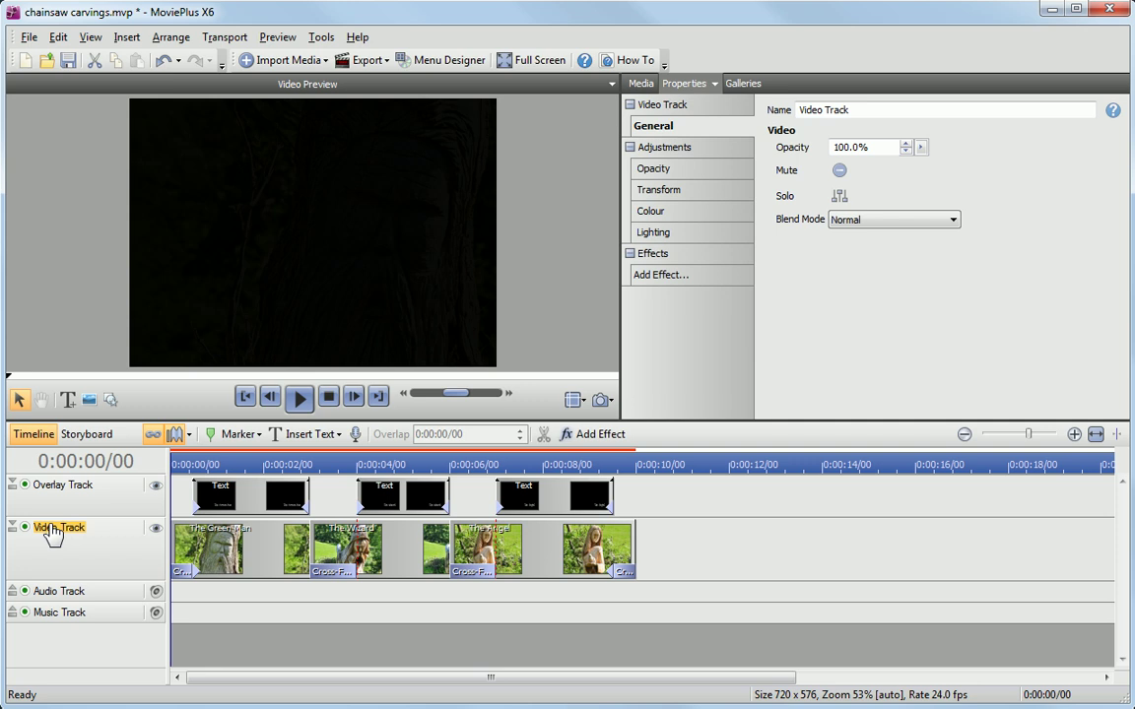
click(126, 36)
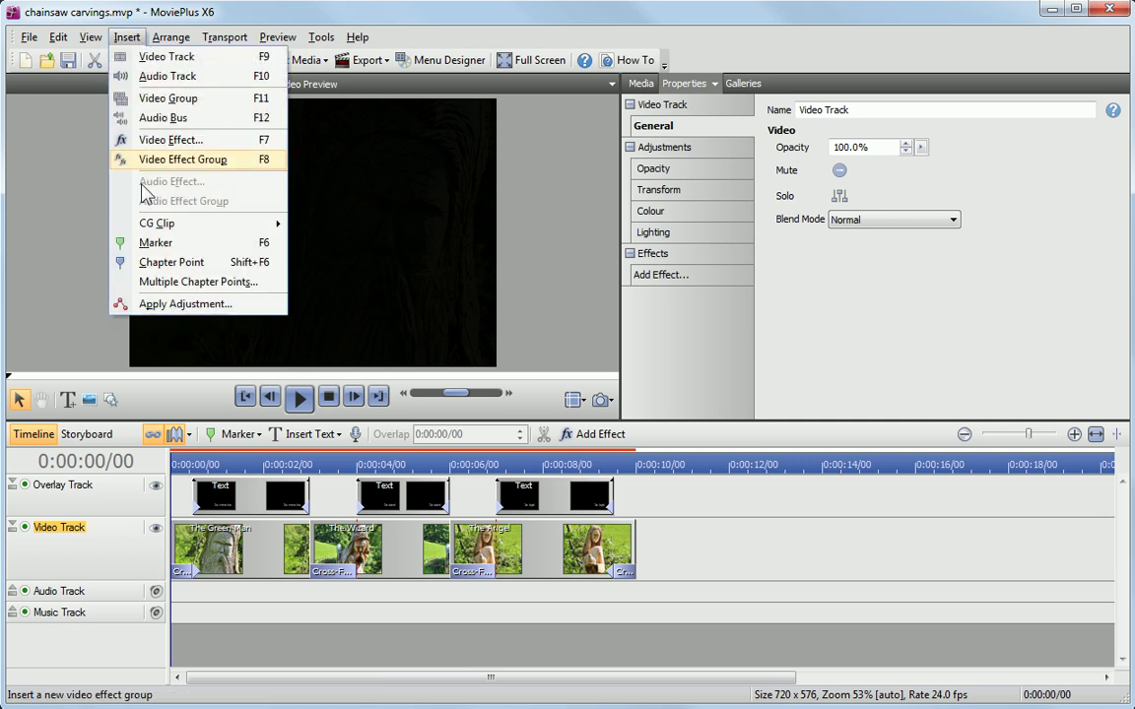
mouse_move(141, 233)
click(340, 226)
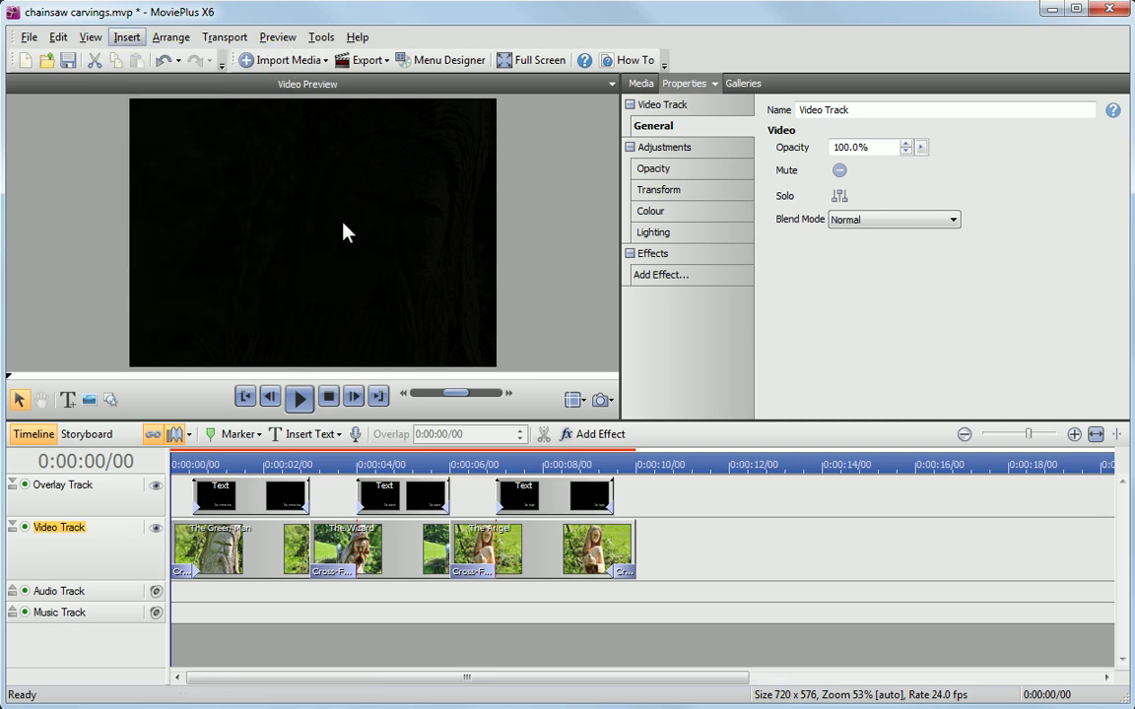
Step: Place the new title clip at the start and change its text to 'Chainsaw Carvings'
click(363, 341)
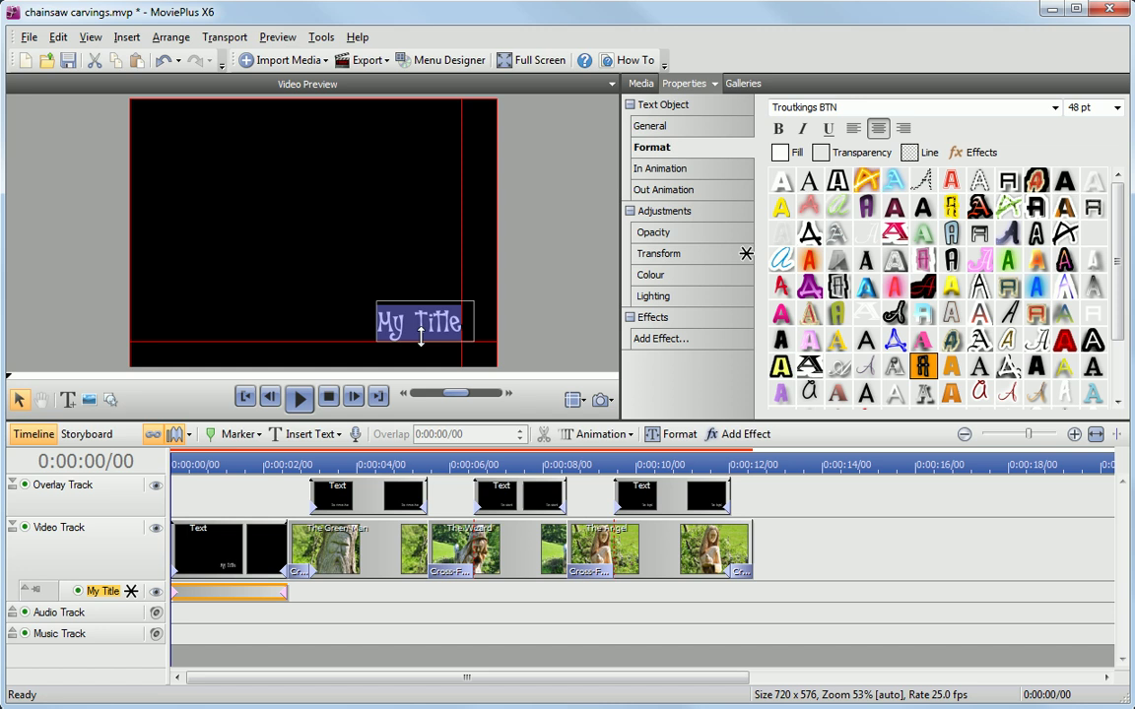
text(Chains)
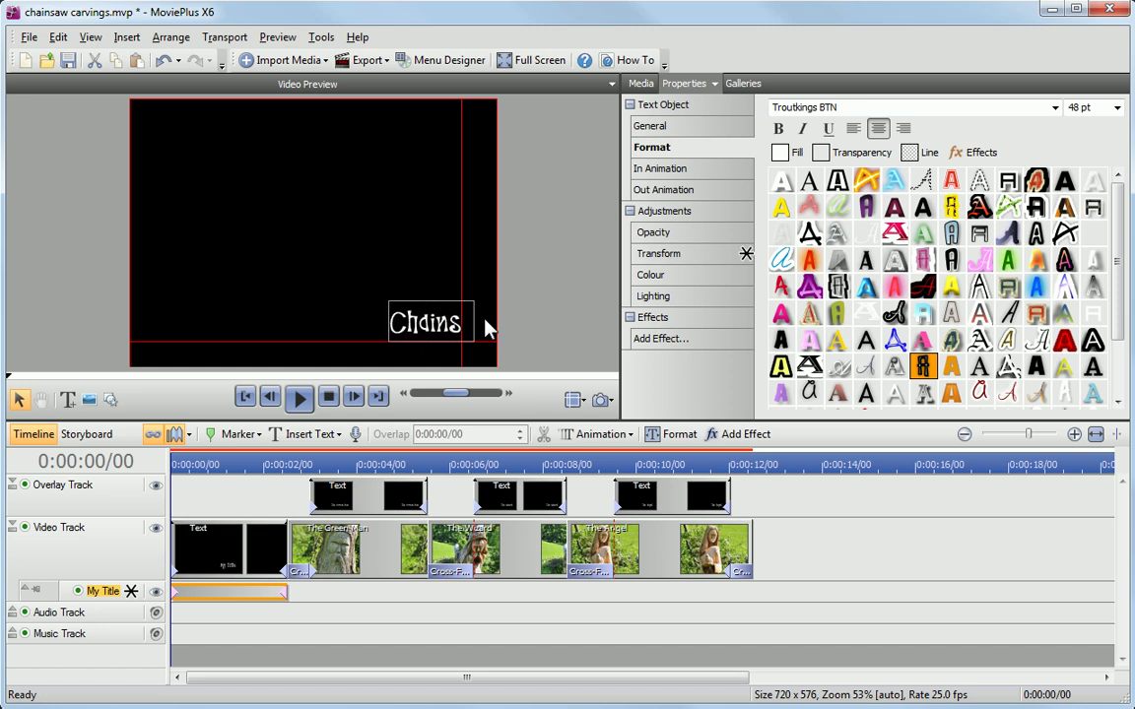
text(aw Carvings)
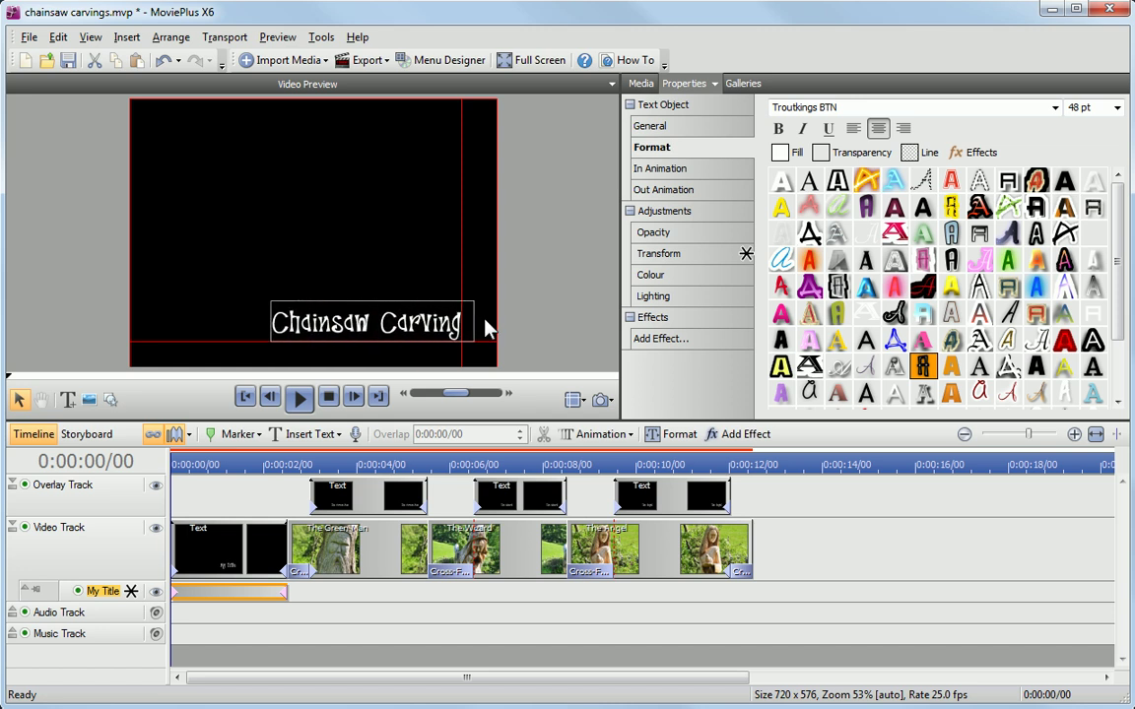
Step: Add DSC_0089.JPG to the title, size it to fill the frame, and move it behind the text
click(87, 399)
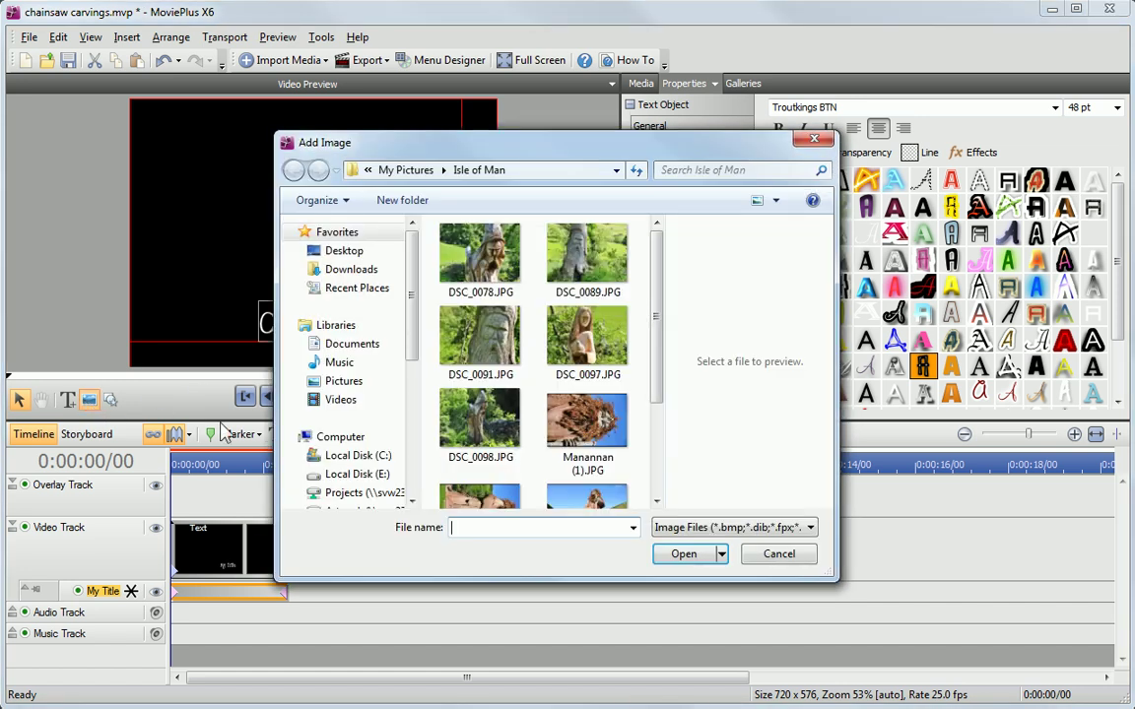
click(582, 284)
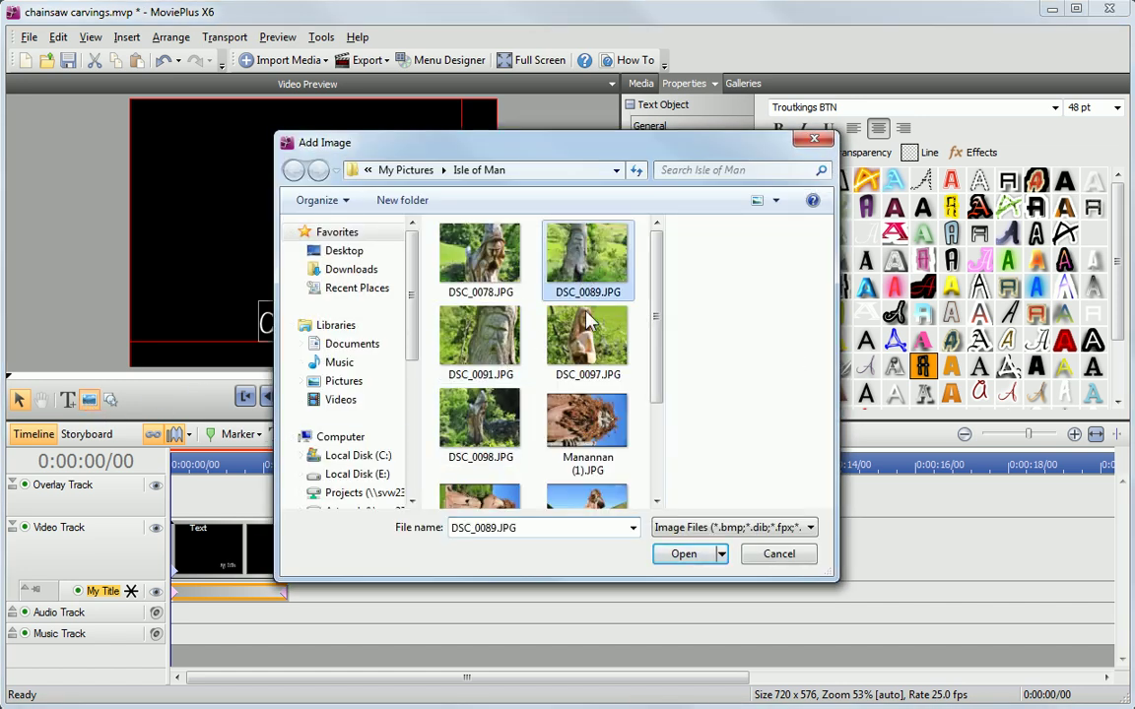
click(682, 554)
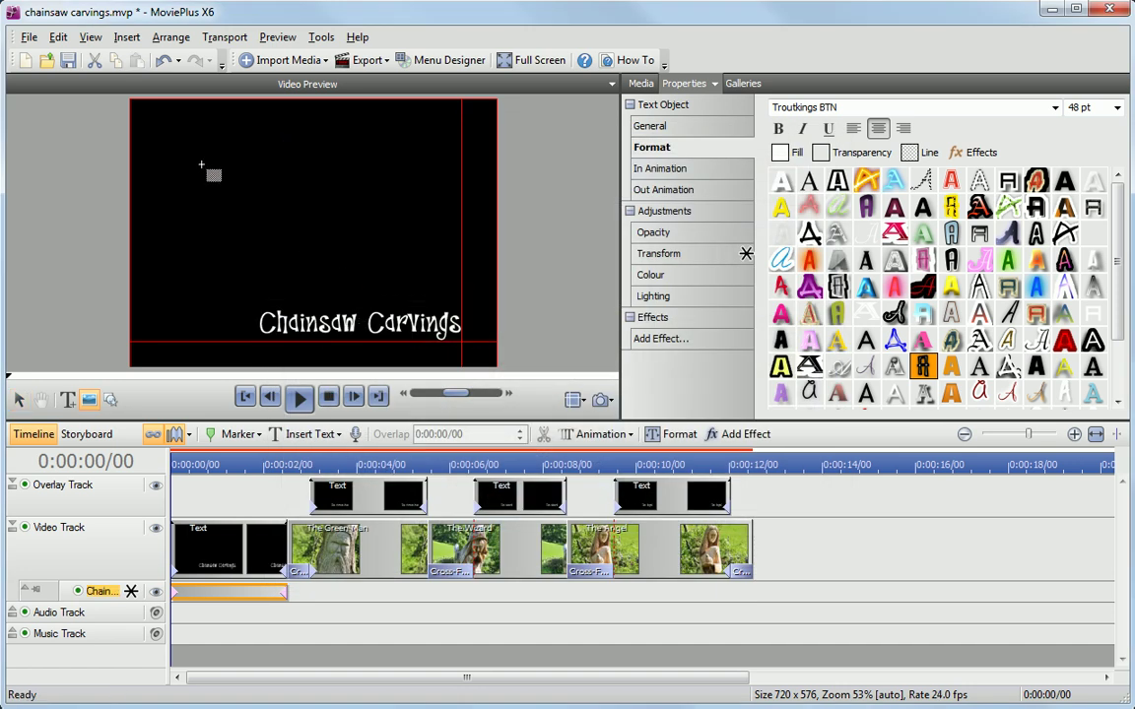
drag(173, 134, 417, 298)
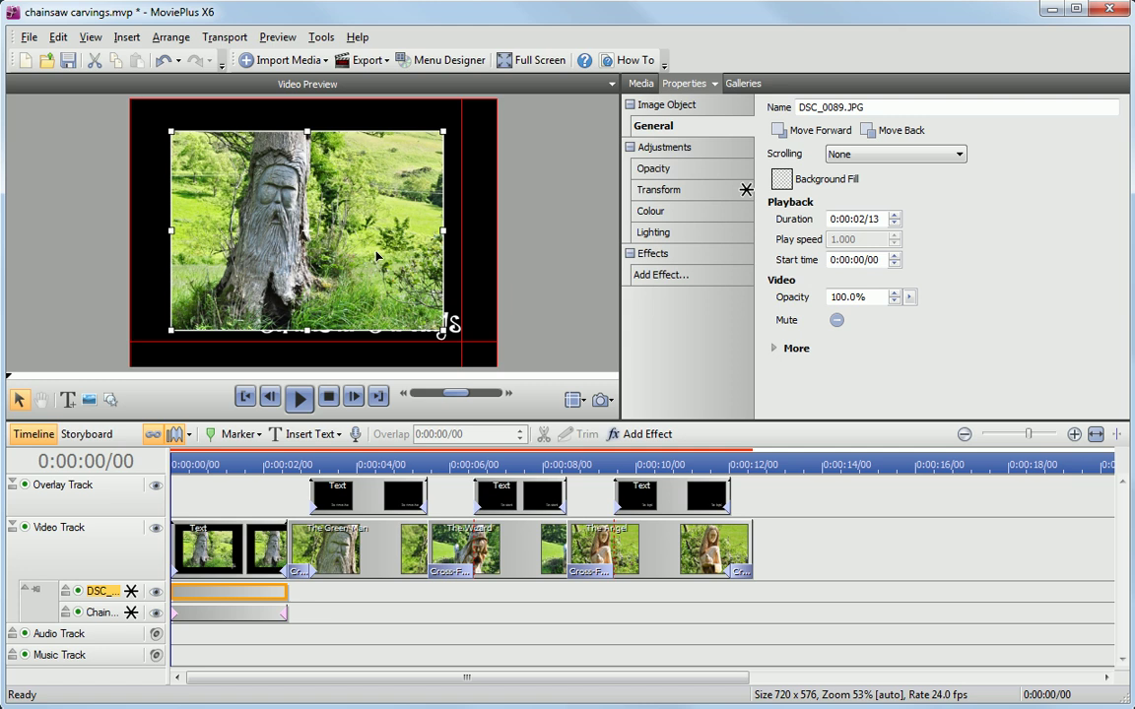
drag(377, 256, 382, 255)
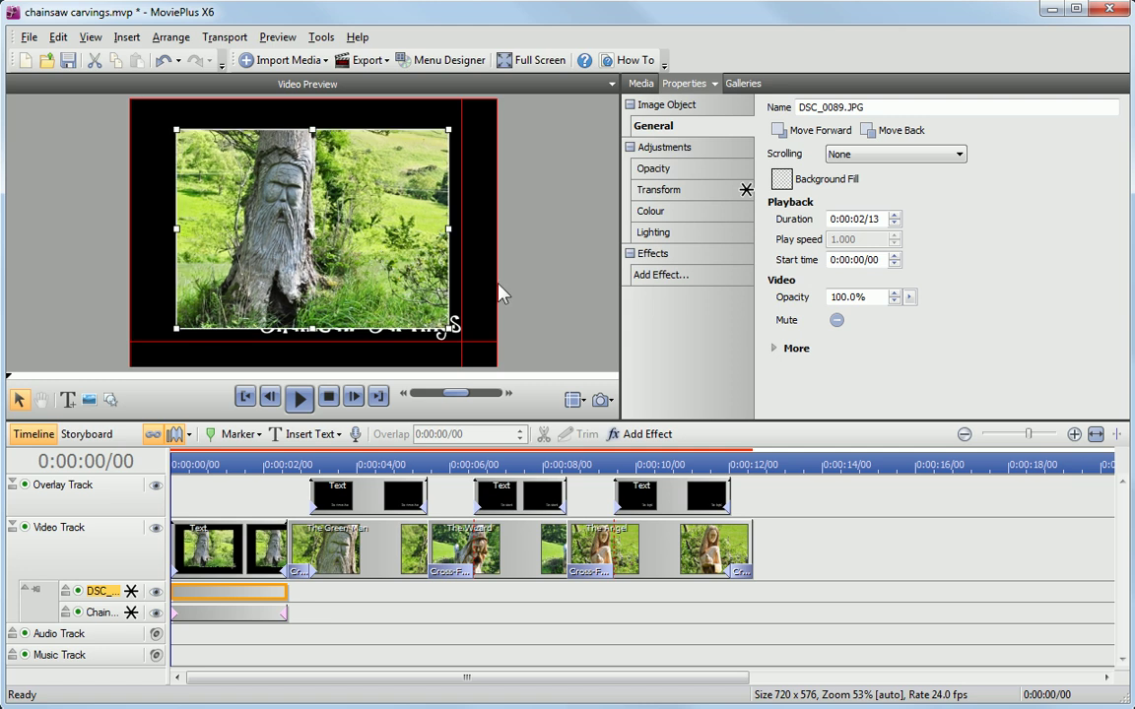
click(890, 141)
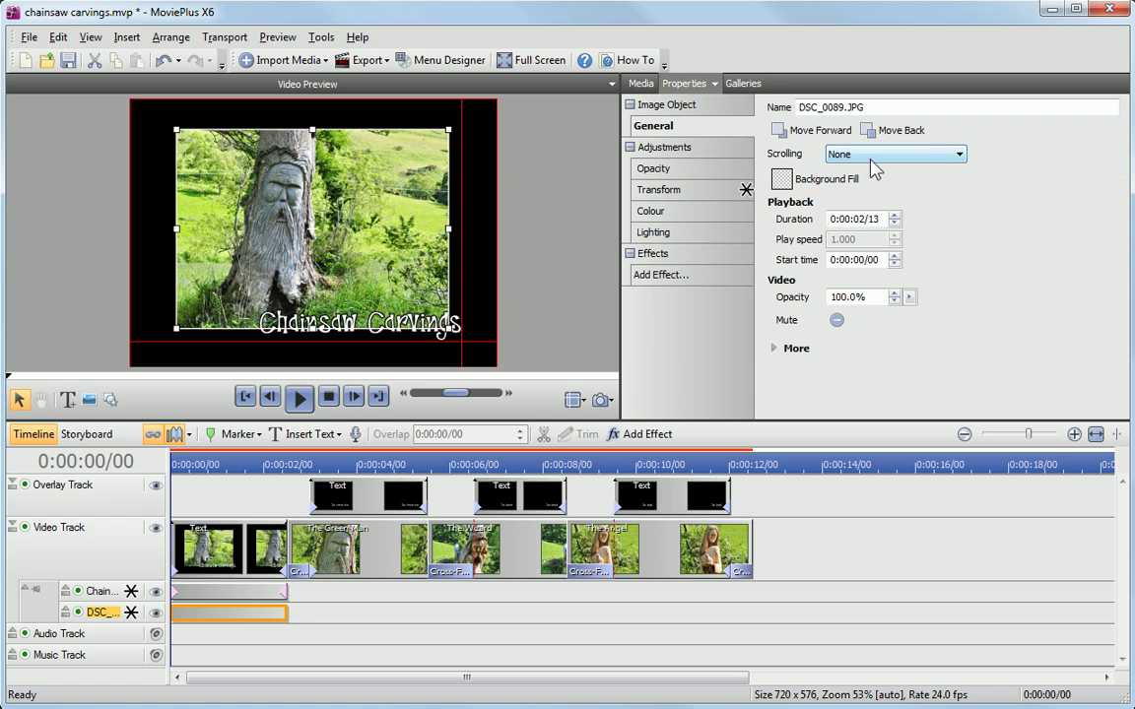
Step: Change the title's background fill from black to a dark grey
click(782, 179)
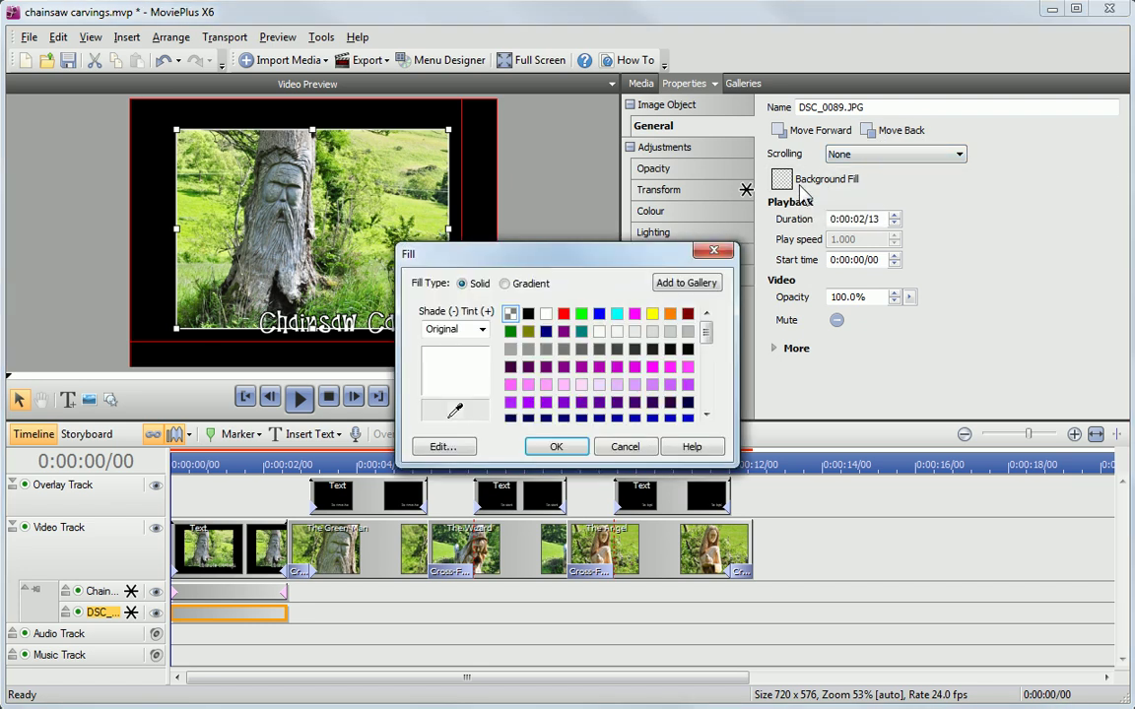
click(584, 351)
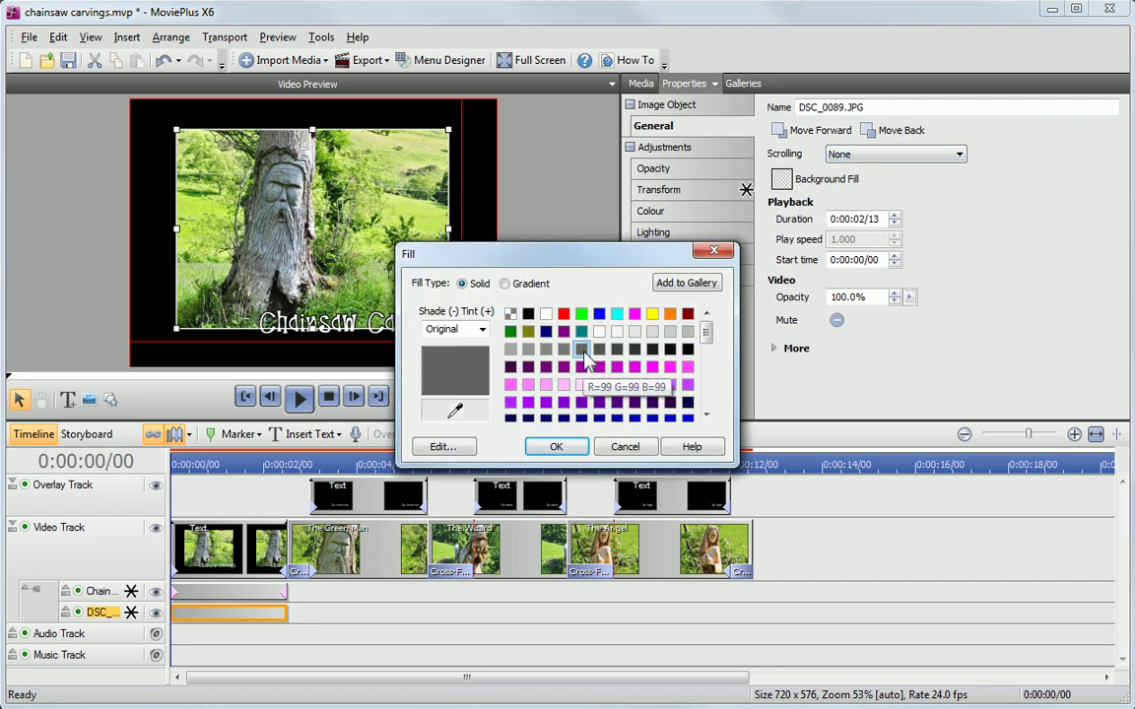
click(630, 353)
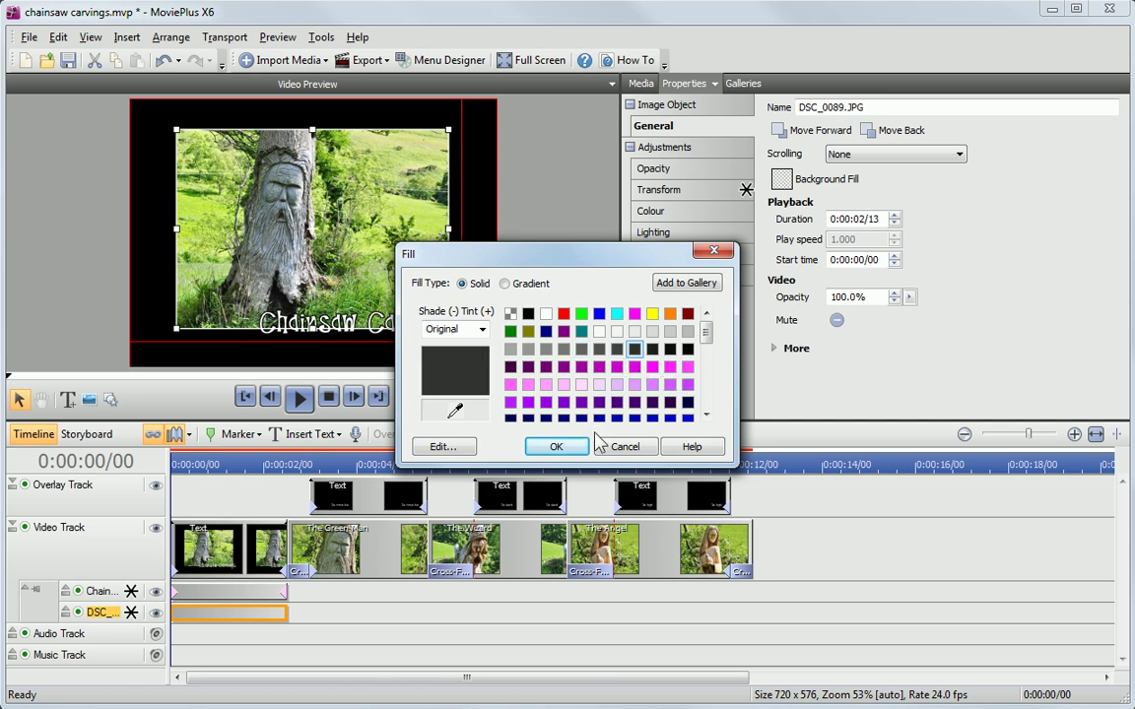
click(556, 447)
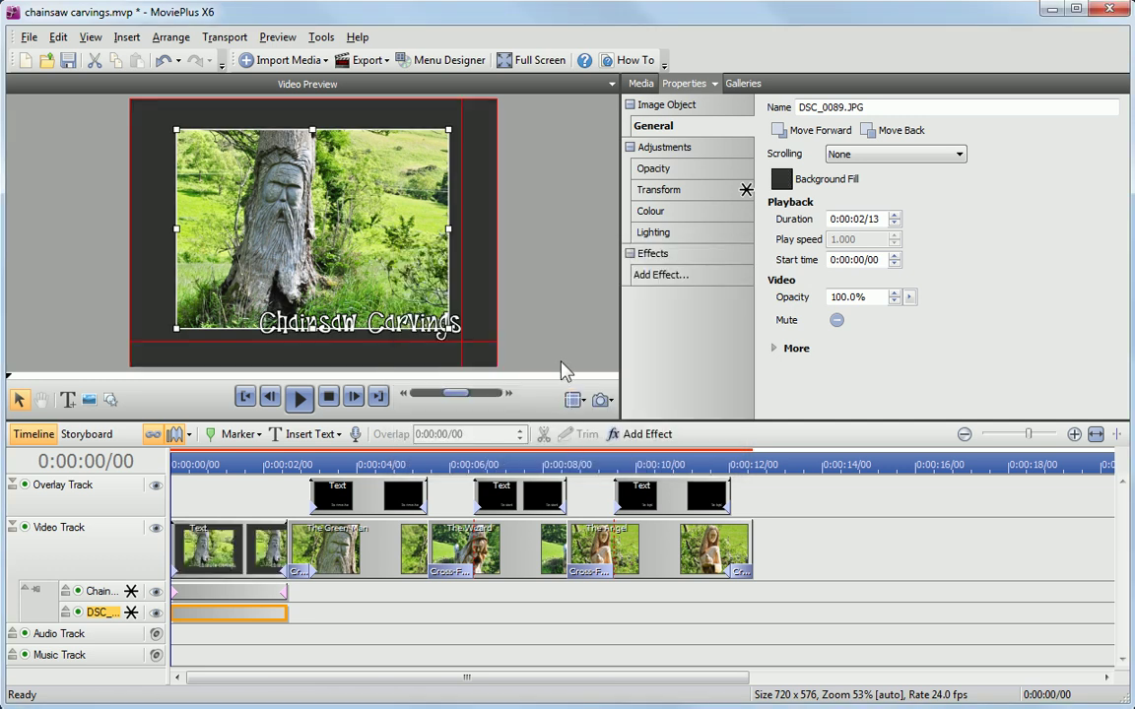
Step: Drag the Modern Centre preset from Galleries > Text > Credits to the end of the Video Track
click(740, 86)
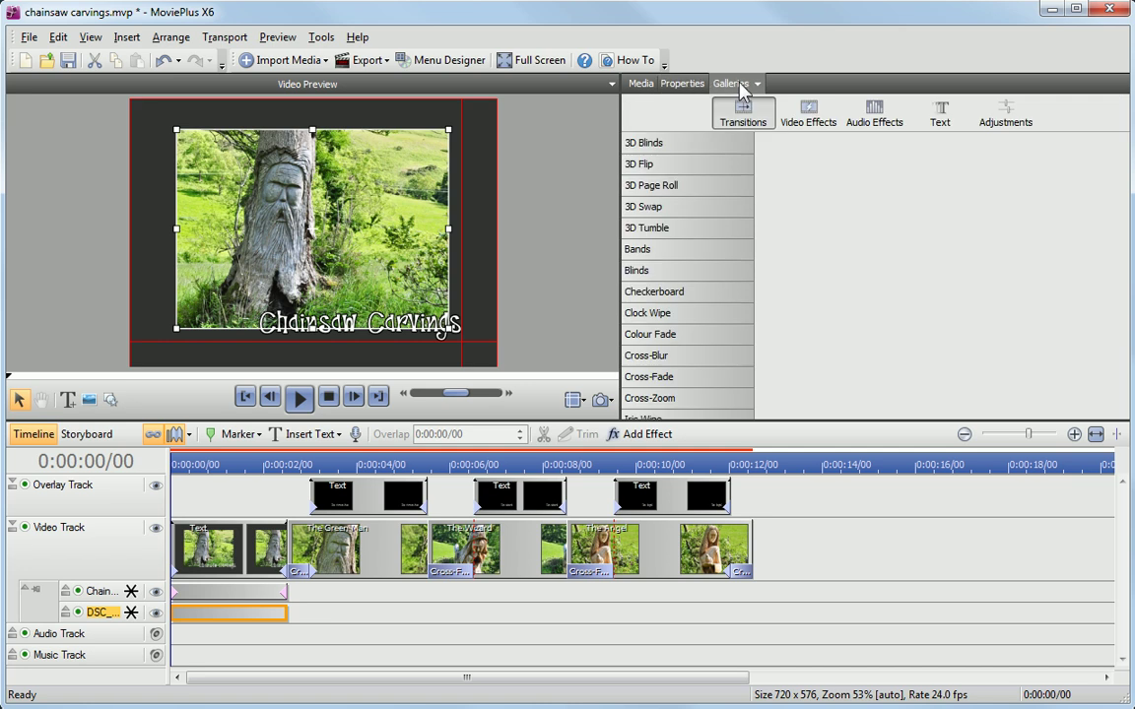
click(937, 117)
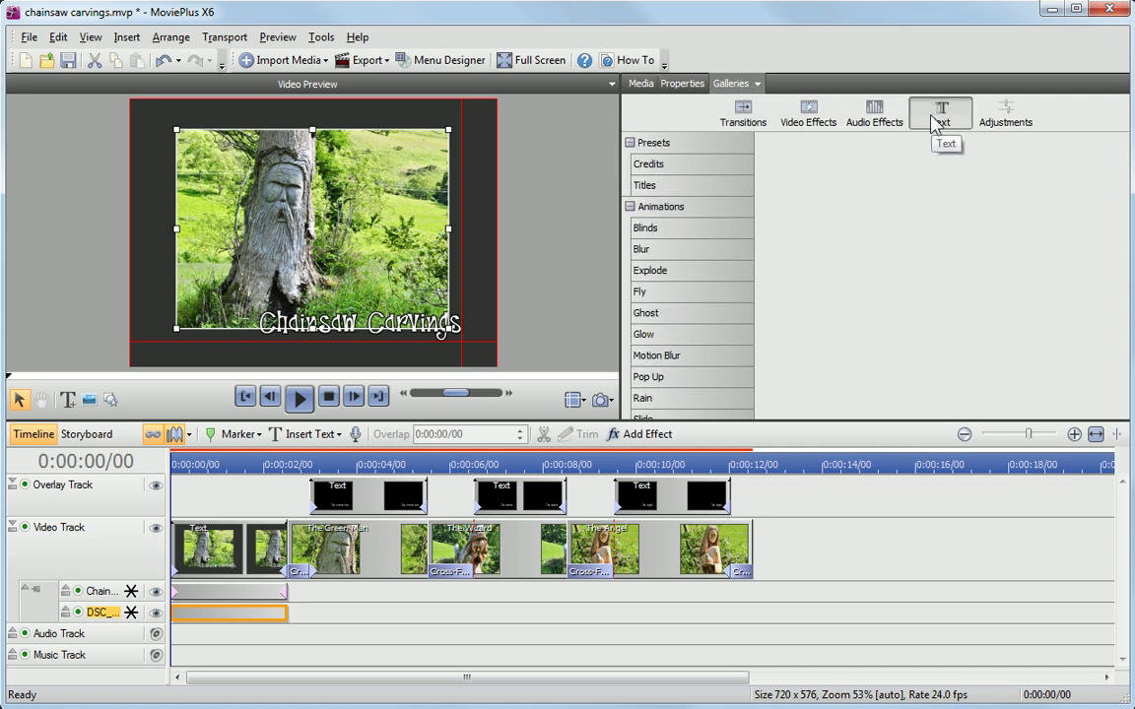
click(674, 168)
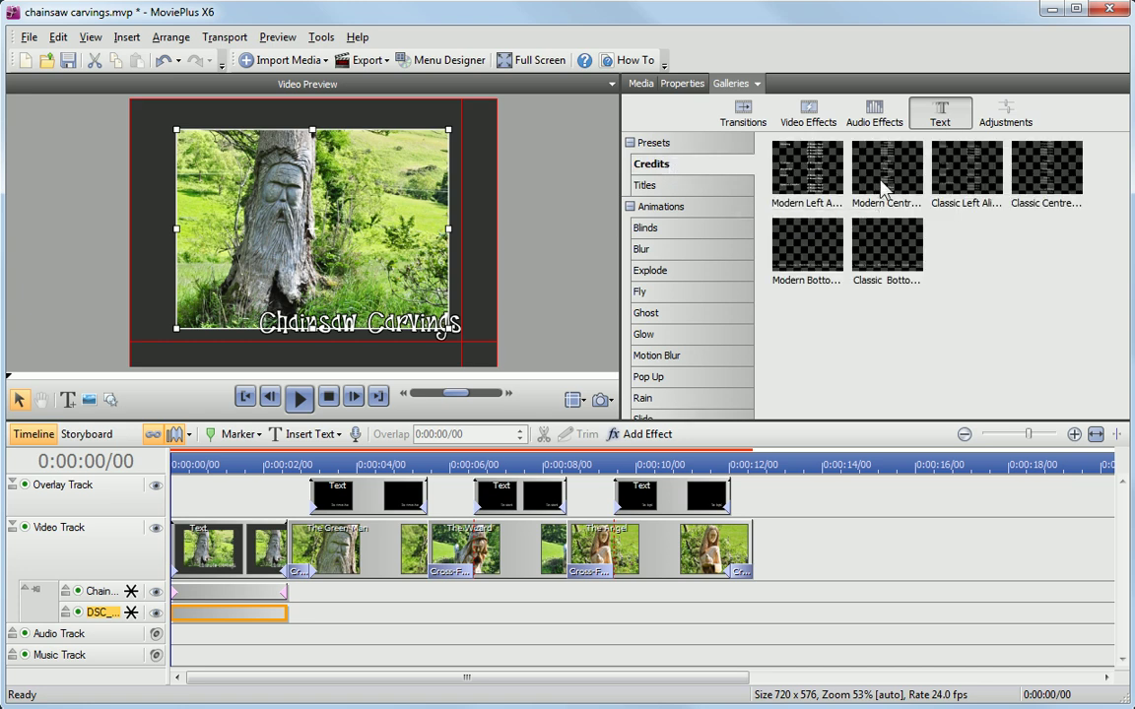
drag(892, 167, 753, 569)
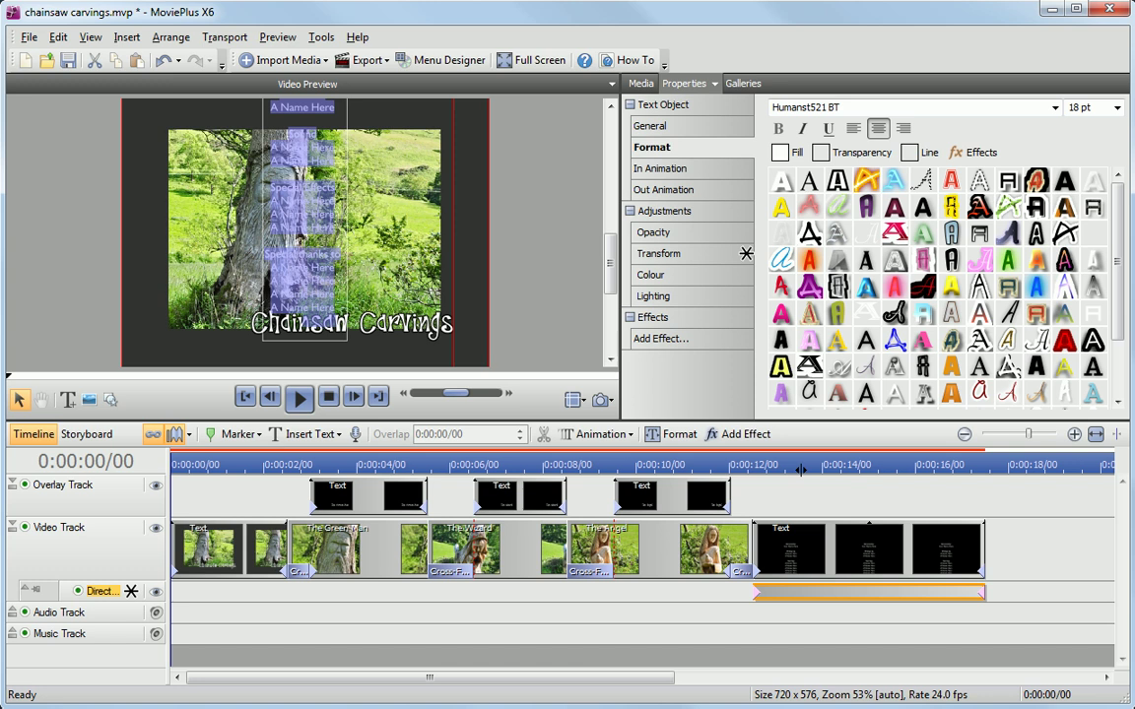
Step: Replace the placeholder name under 'Directed by' with 'Serif (Europe) Ltd' in the credits
click(335, 241)
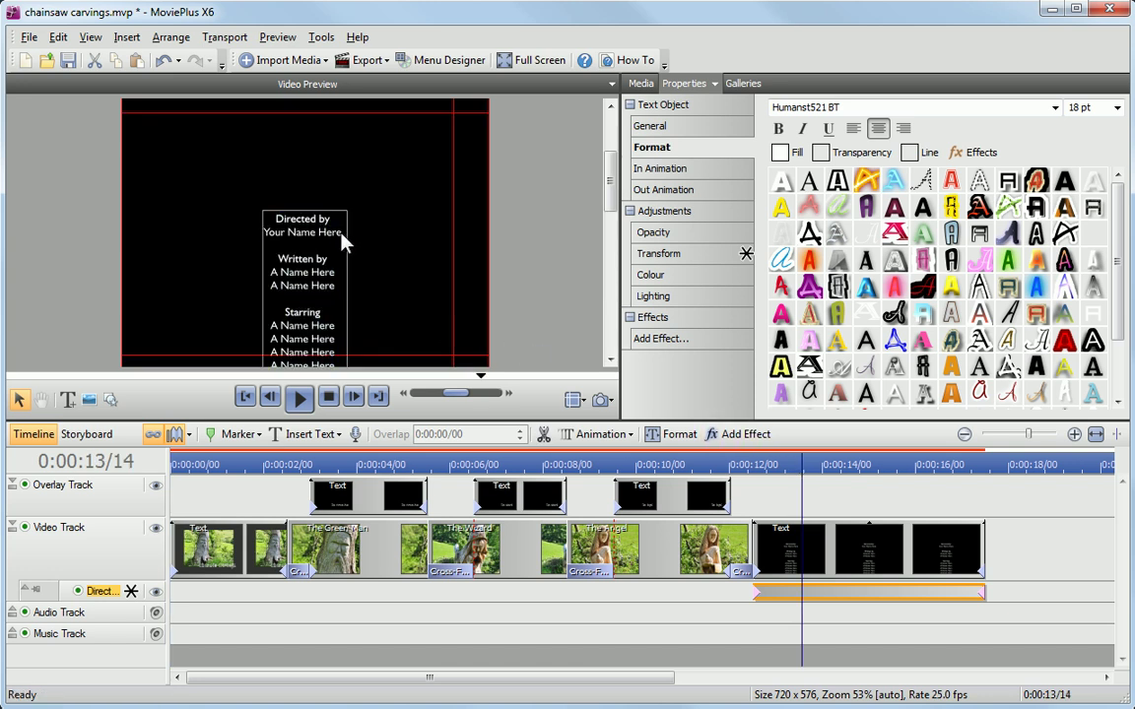
drag(343, 233, 280, 232)
text(Serif (Eu)
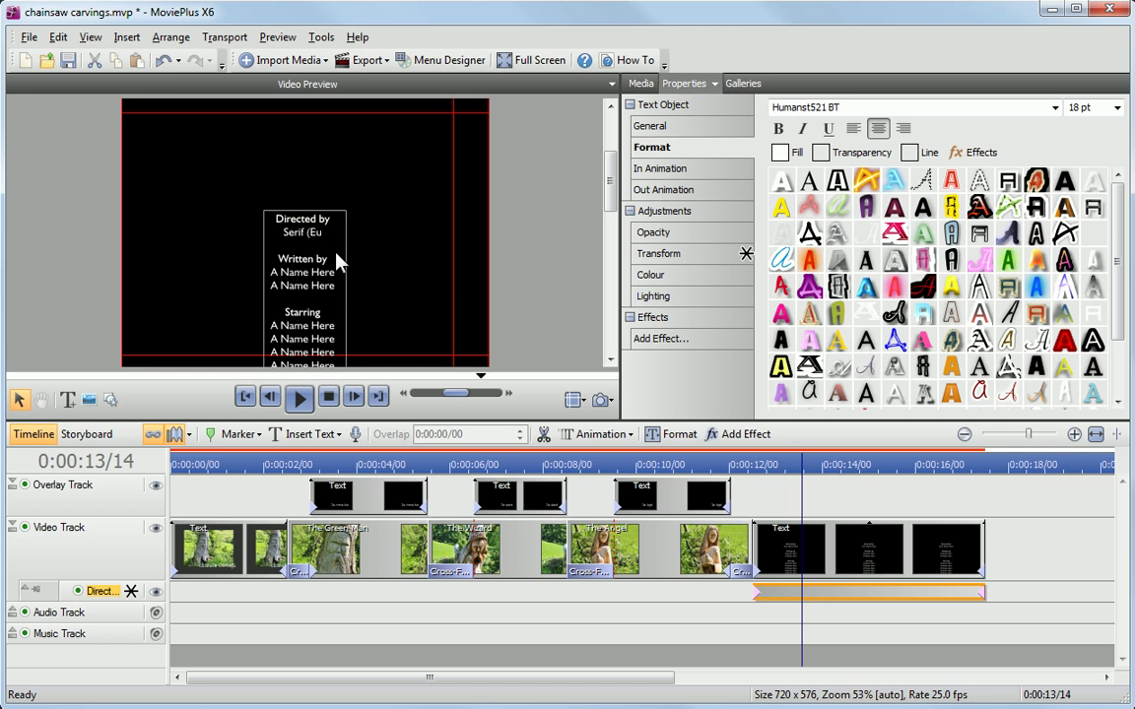
text(rope) Ltd)
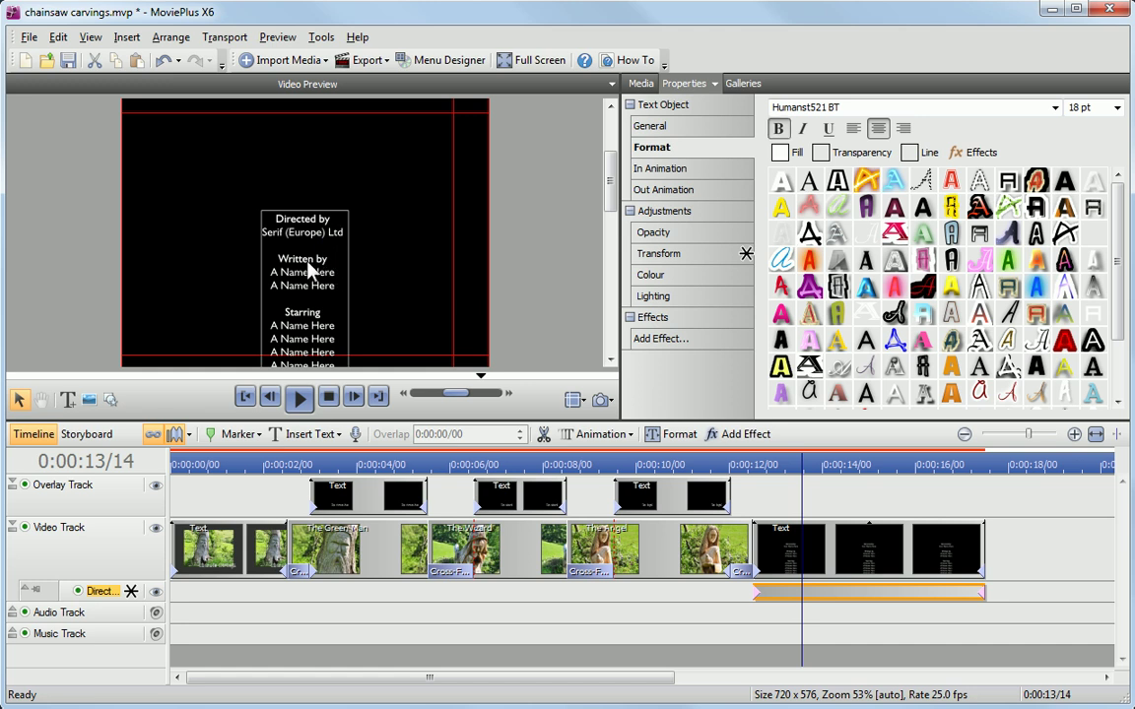
Step: Change the 'Written by' heading to 'Carvings by' and put the carver's name beneath it
click(313, 261)
drag(335, 274, 280, 282)
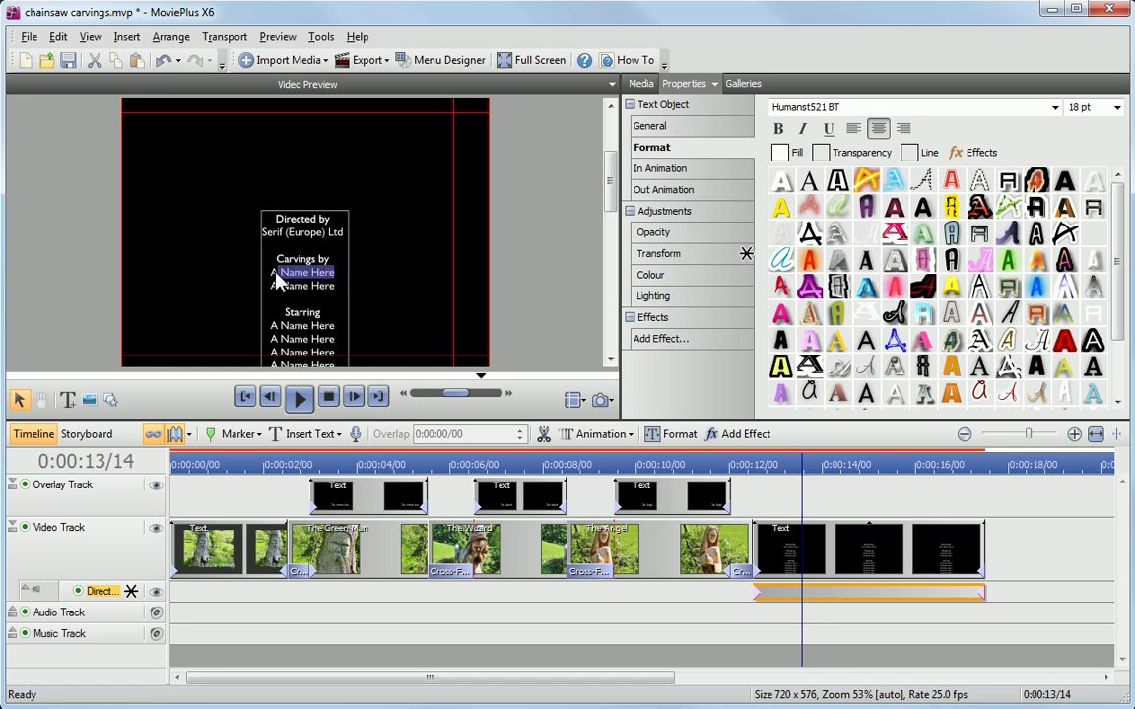
Step: Rewind the movie and play the preview from the Chainsaw Carvings title
click(246, 396)
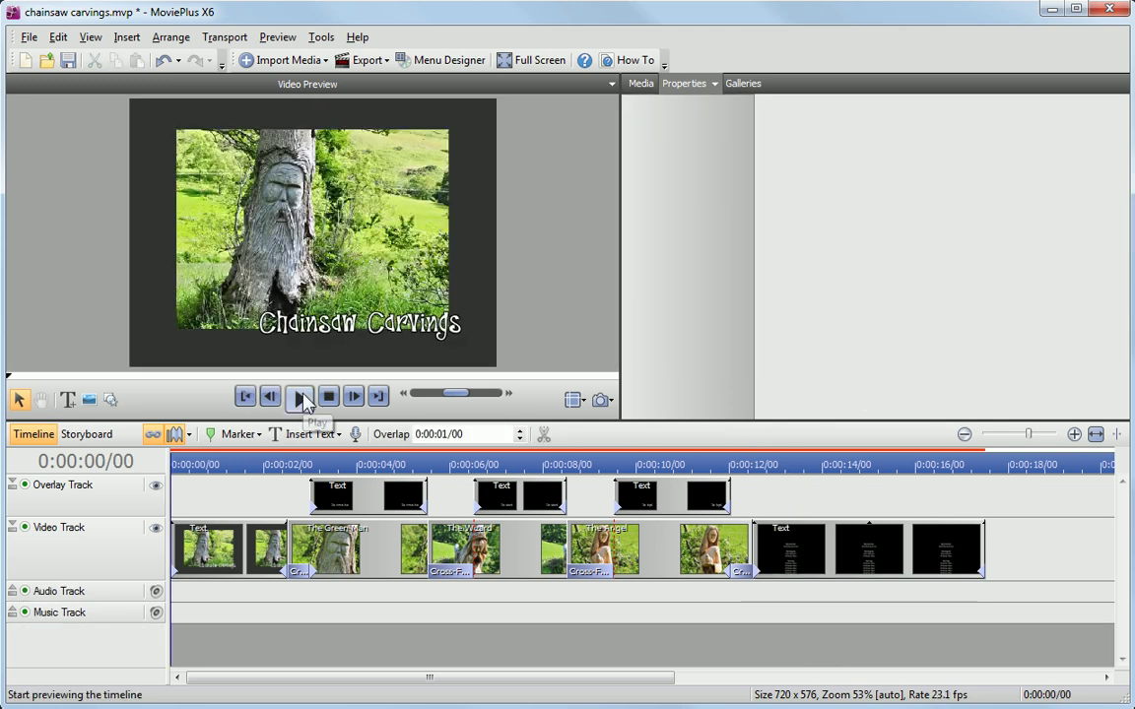
click(300, 397)
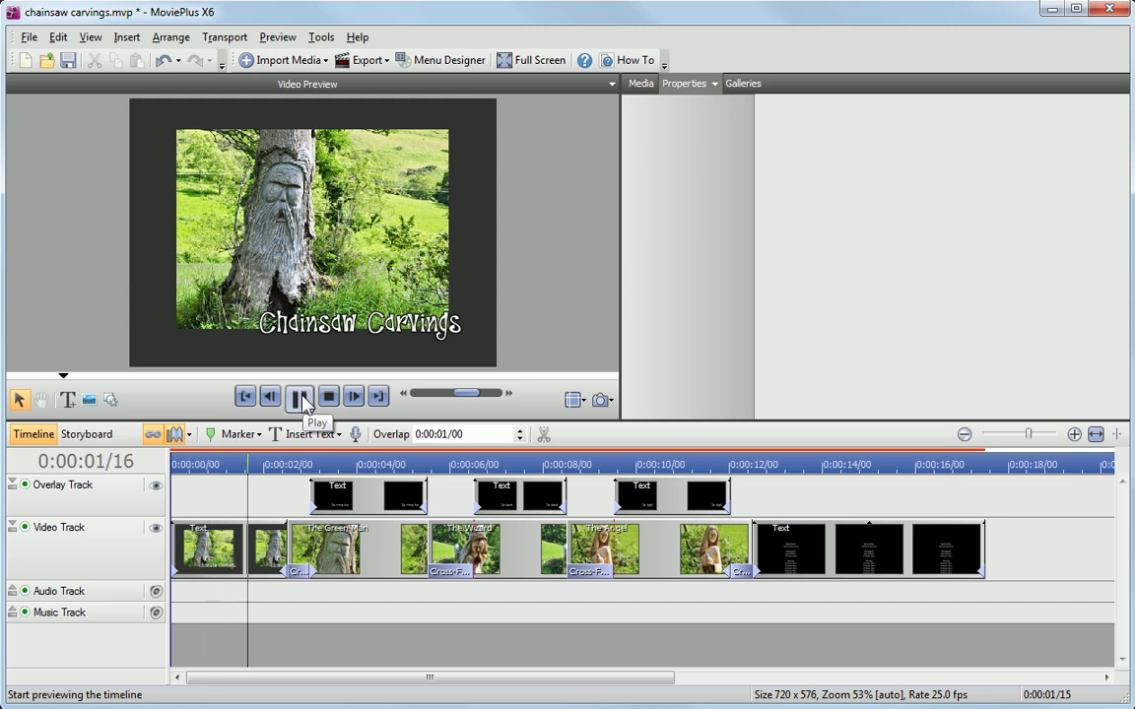